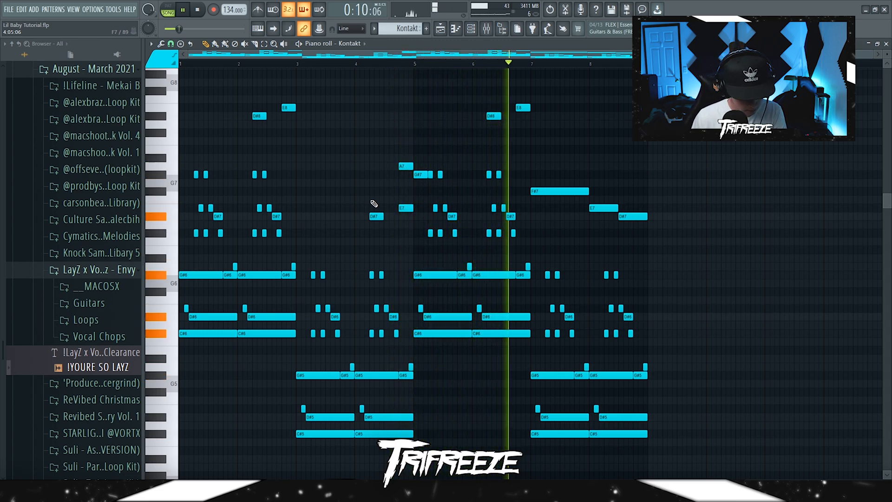
{"action": "key", "text": "F2"}
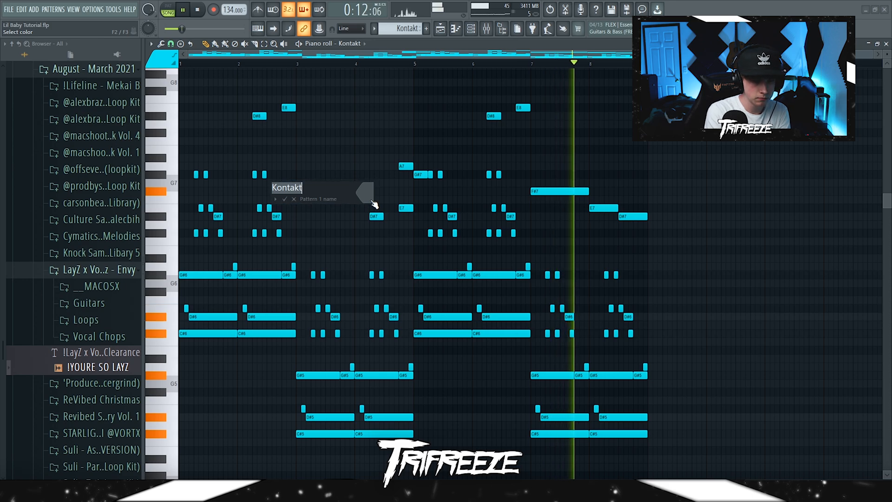
{"action": "key", "text": "Escape"}
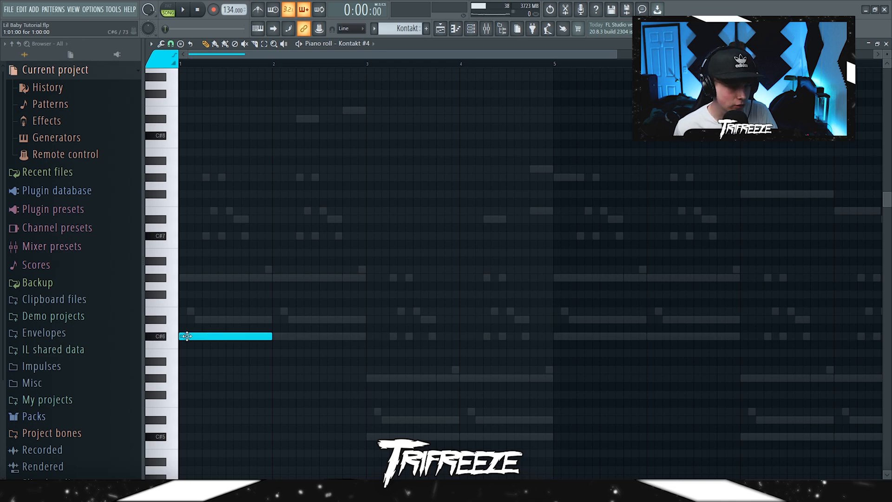
Step: Add a one-bar G#6 note above the C#6 note in bar 1, removing the E6 note placed between them
{"action": "left_click", "coordinate": [197, 311]}
{"action": "left_click", "coordinate": [197, 277]}
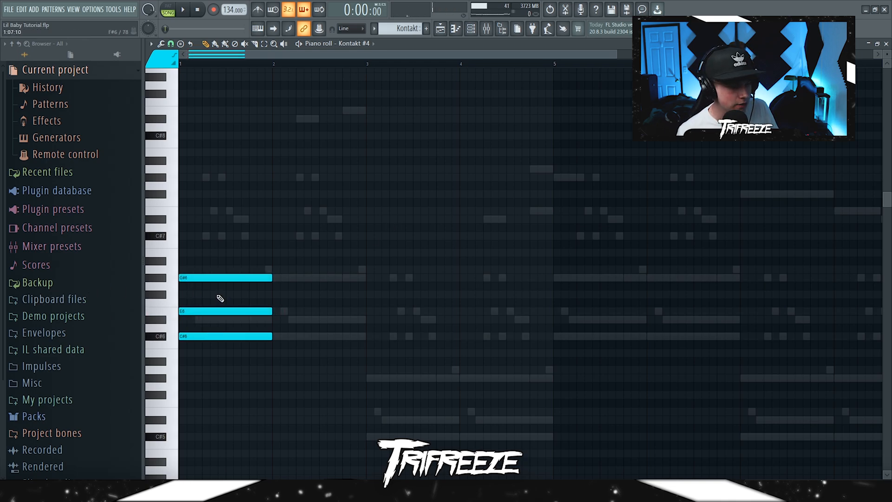
{"action": "right_click", "coordinate": [216, 310]}
{"action": "scroll", "coordinate": [205, 297], "scroll_direction": "up", "scroll_amount": 2}
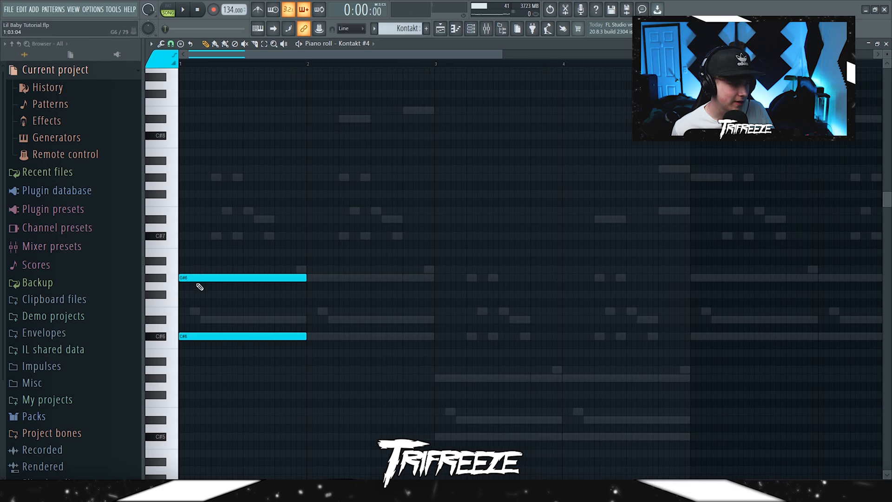
{"action": "key", "text": "space"}
{"action": "left_click", "coordinate": [151, 43]}
{"action": "mouse_move", "coordinate": [166, 100]}
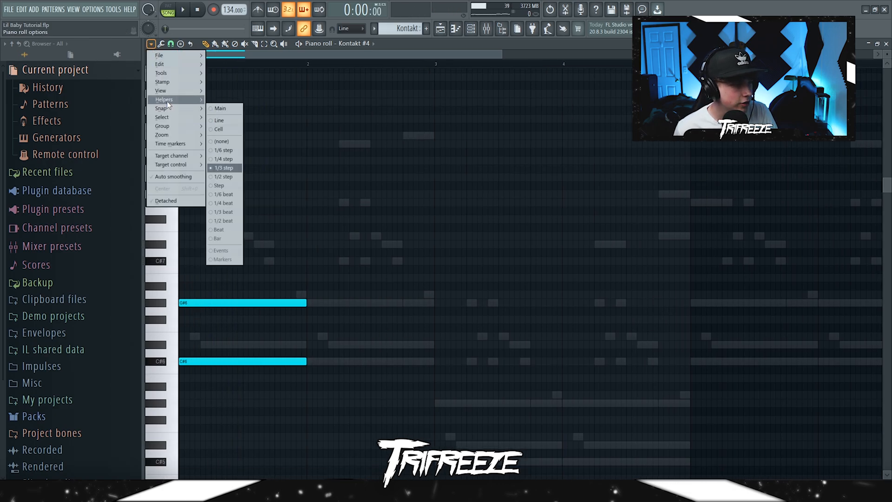
{"action": "mouse_move", "coordinate": [229, 108]}
{"action": "left_click", "coordinate": [277, 188]}
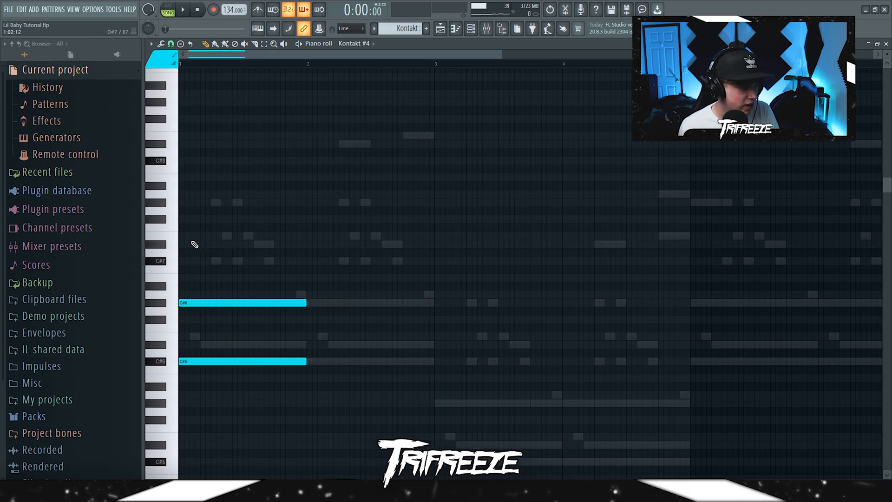
Step: Place a short E7 note near the start of bar 1, followed by a D#7 note reaching the end of the bar
{"action": "left_click", "coordinate": [191, 237]}
{"action": "left_click", "coordinate": [201, 244]}
{"action": "mouse_move", "coordinate": [316, 237]}
{"action": "left_mouse_down"}
{"action": "mouse_move", "coordinate": [198, 239]}
{"action": "mouse_move", "coordinate": [306, 245]}
{"action": "left_mouse_up"}
{"action": "key", "text": "space"}
{"action": "key", "text": "space"}
{"action": "scroll", "coordinate": [223, 190], "scroll_direction": "up", "scroll_amount": 1}
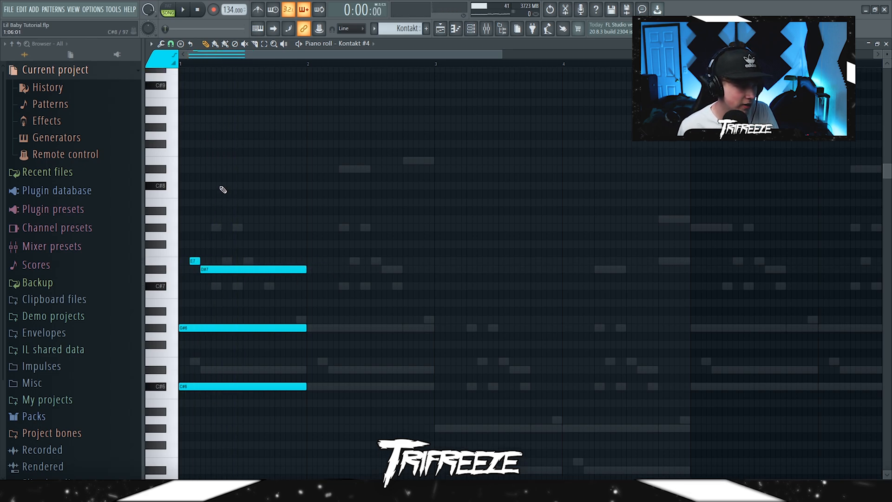
Step: Stack C#7, E7 and G#7 notes after the D#7, and shorten the D#7 and the chord notes to the first E7's length
{"action": "left_click", "coordinate": [215, 286]}
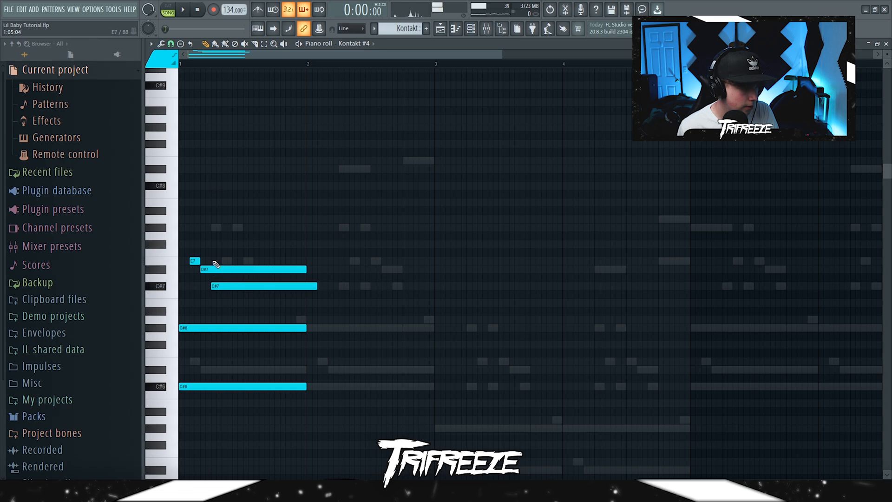
{"action": "left_click", "coordinate": [215, 262]}
{"action": "left_click", "coordinate": [215, 228]}
{"action": "left_click_drag", "start_coordinate": [305, 269], "coordinate": [210, 269]}
{"action": "left_click_drag", "start_coordinate": [316, 261], "coordinate": [221, 261]}
{"action": "left_click_drag", "start_coordinate": [316, 287], "coordinate": [221, 286]}
{"action": "left_click_drag", "start_coordinate": [318, 227], "coordinate": [222, 227]}
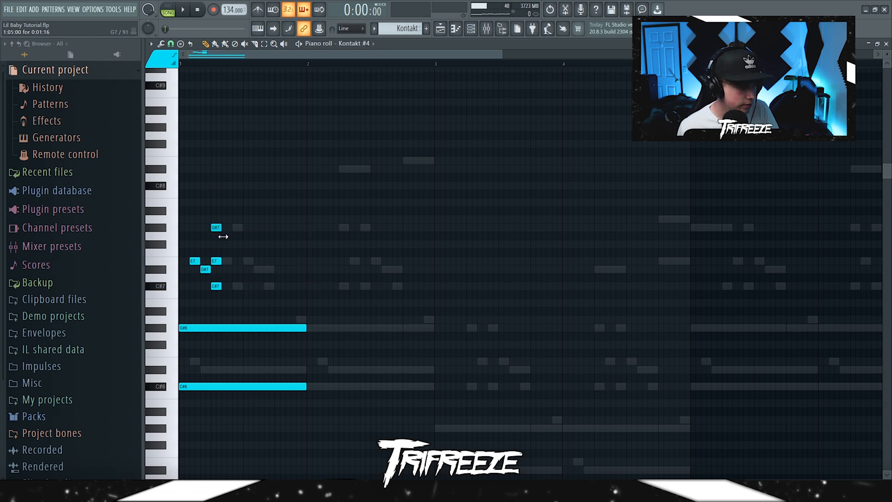
Step: Duplicate the C#7-E7-G#7 chord twice in a row and lower the middle note of the last copy to D#7
{"action": "left_click_drag", "start_coordinate": [242, 190], "coordinate": [212, 297]}
{"action": "key", "text": "ctrl+b"}
{"action": "key", "text": "ctrl+b"}
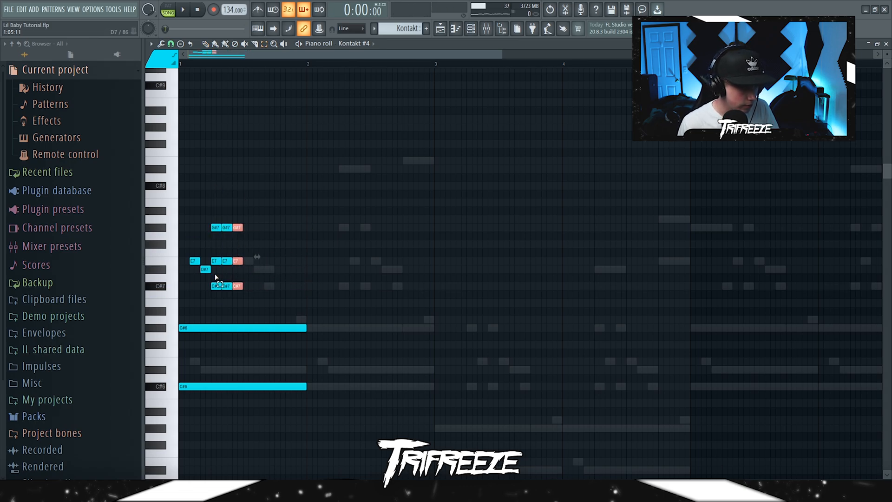
{"action": "left_click", "coordinate": [321, 266], "text": "ctrl"}
{"action": "key", "text": "space"}
{"action": "key", "text": "space"}
{"action": "scroll", "coordinate": [320, 288], "scroll_direction": "up", "scroll_amount": 2}
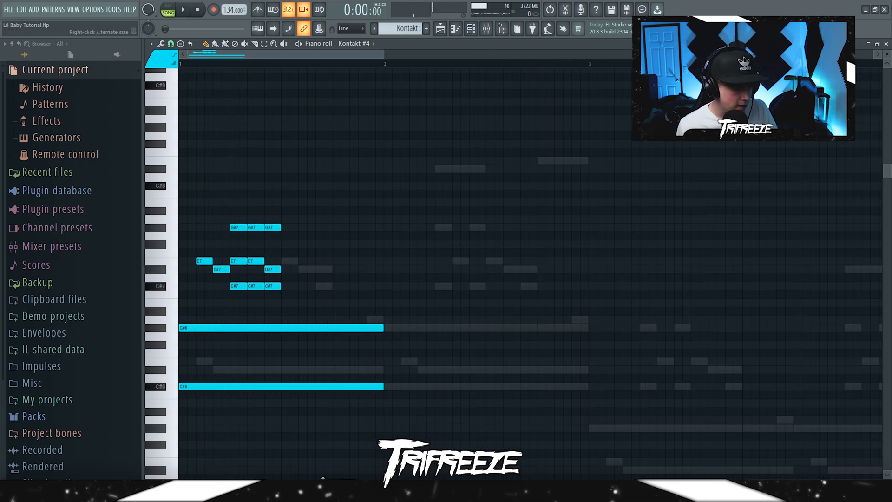
Step: Enlarge the velocity area and ramp the velocities of the three repeated chords upward
{"action": "left_click_drag", "start_coordinate": [323, 477], "coordinate": [314, 338]}
{"action": "left_click_drag", "start_coordinate": [299, 148], "coordinate": [231, 292]}
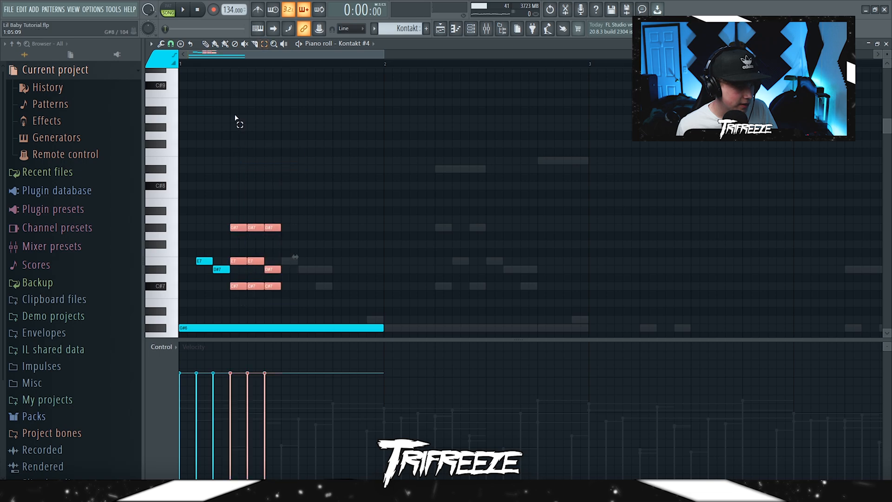
{"action": "key", "text": "space"}
{"action": "mouse_move", "coordinate": [231, 415]}
{"action": "left_mouse_down"}
{"action": "mouse_move", "coordinate": [250, 413]}
{"action": "mouse_move", "coordinate": [271, 388]}
{"action": "left_mouse_up"}
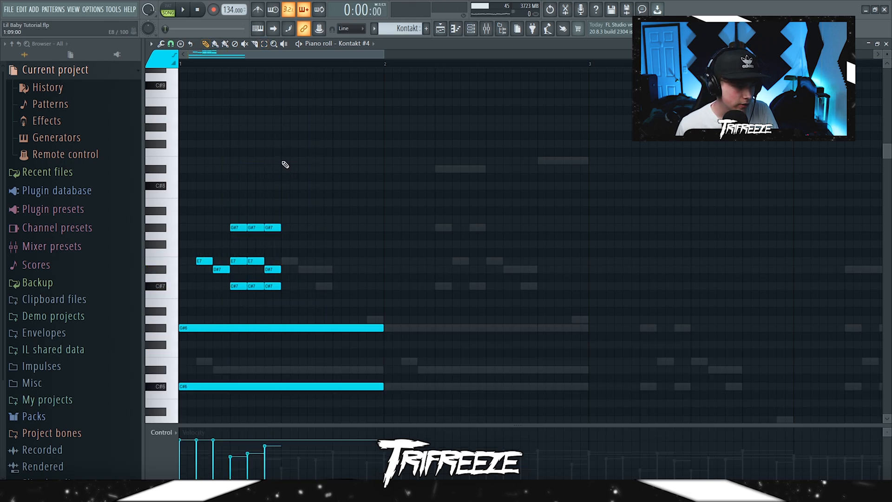
Step: Place two short E8 notes and a D#8 note right after the chords, and give them rising velocities
{"action": "left_click", "coordinate": [285, 160]}
{"action": "left_click", "coordinate": [285, 168]}
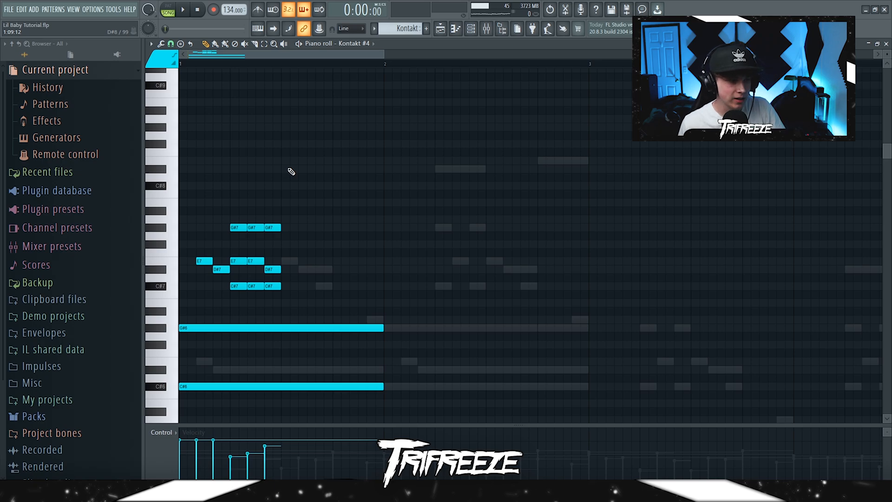
{"action": "left_click", "coordinate": [289, 161]}
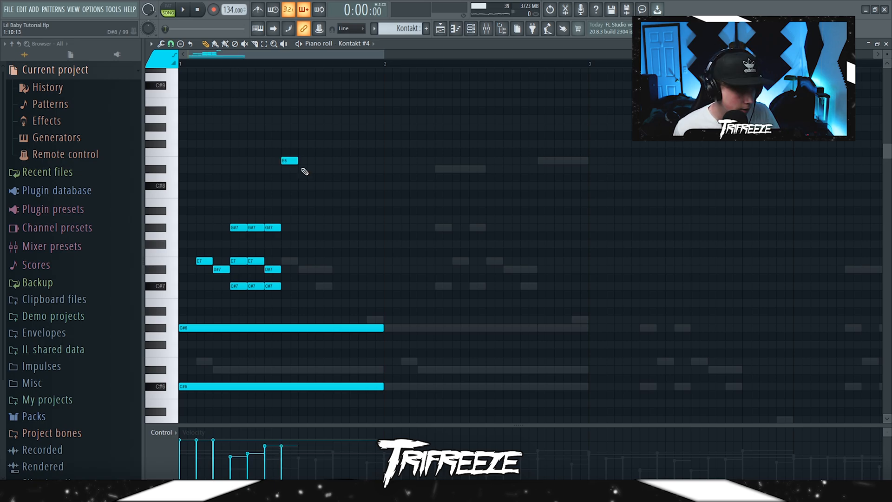
{"action": "left_click", "coordinate": [304, 160]}
{"action": "left_click", "coordinate": [318, 169]}
{"action": "left_click_drag", "start_coordinate": [338, 175], "coordinate": [281, 151]}
{"action": "left_click_drag", "start_coordinate": [281, 471], "coordinate": [325, 438]}
Step: Finish the bar 1 melody with an A7 note followed by a G#7 note ending at the bar line
{"action": "key", "text": "space"}
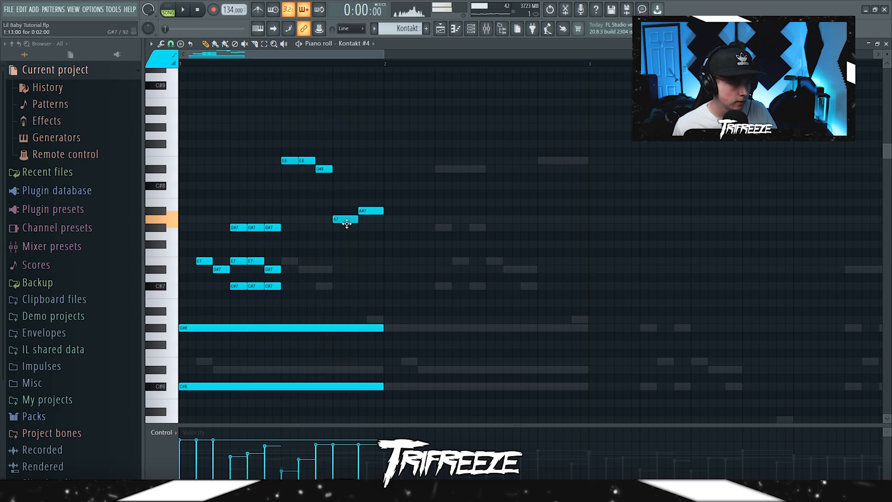
{"action": "left_click_drag", "start_coordinate": [367, 213], "coordinate": [368, 224]}
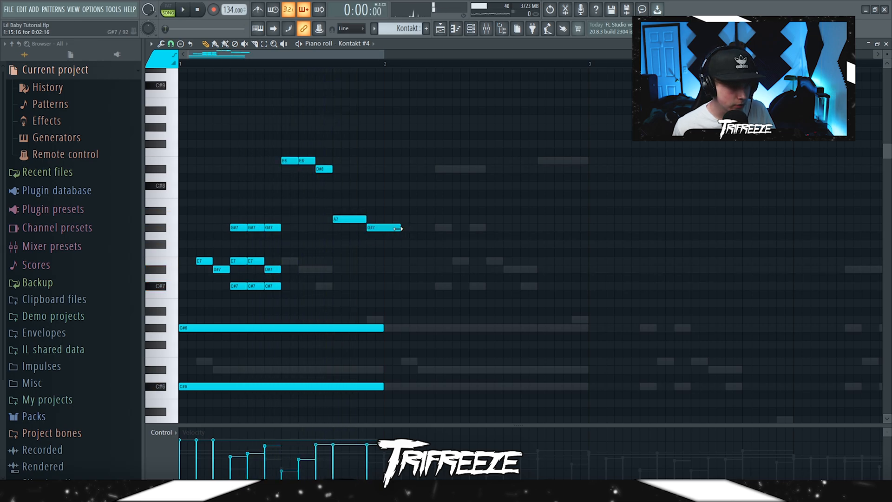
{"action": "key", "text": "space"}
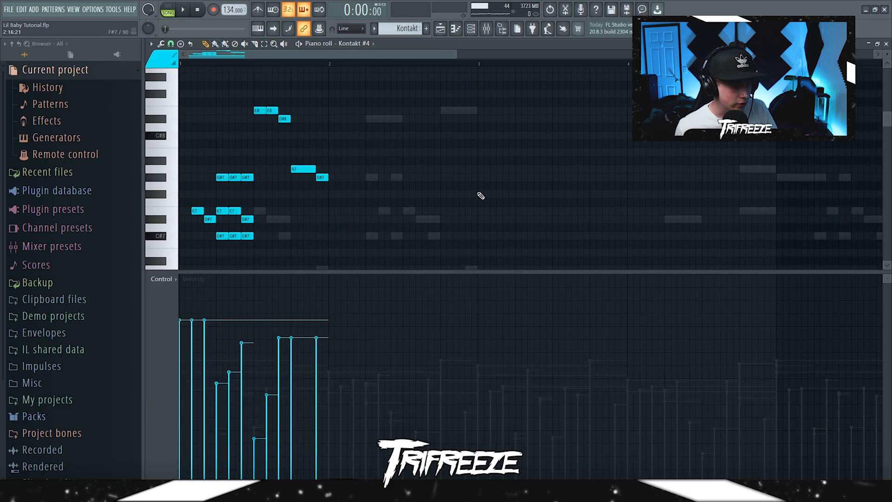
Step: Slightly randomize the note velocities, adjust their level scaling, and play the pattern back
{"action": "key", "text": "alt+r"}
{"action": "left_click", "coordinate": [495, 357]}
{"action": "key", "text": "alt+x"}
{"action": "left_click_drag", "start_coordinate": [449, 236], "coordinate": [450, 232]}
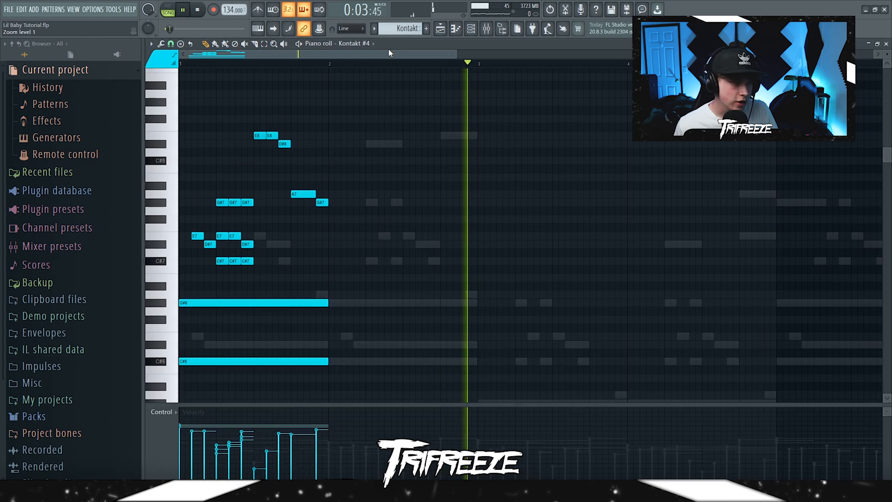
{"action": "key", "text": "space"}
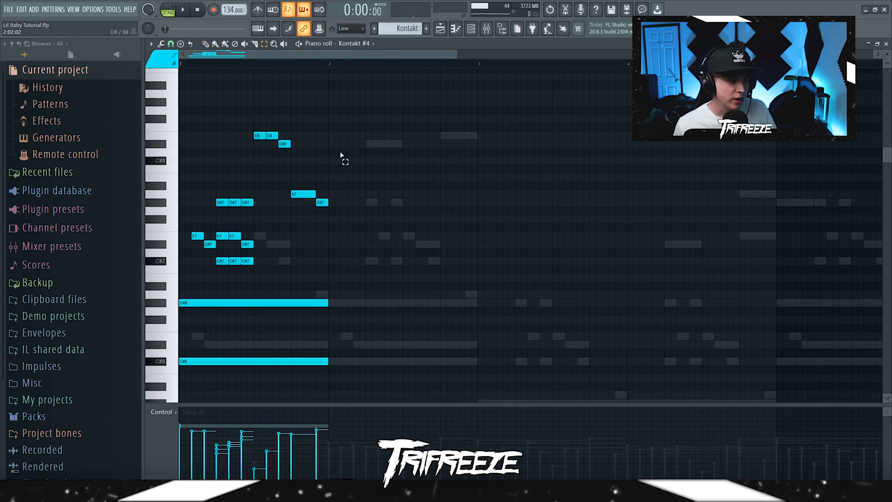
Step: Duplicate all the bar 1 notes into bar 2
{"action": "left_click_drag", "start_coordinate": [375, 97], "coordinate": [179, 389]}
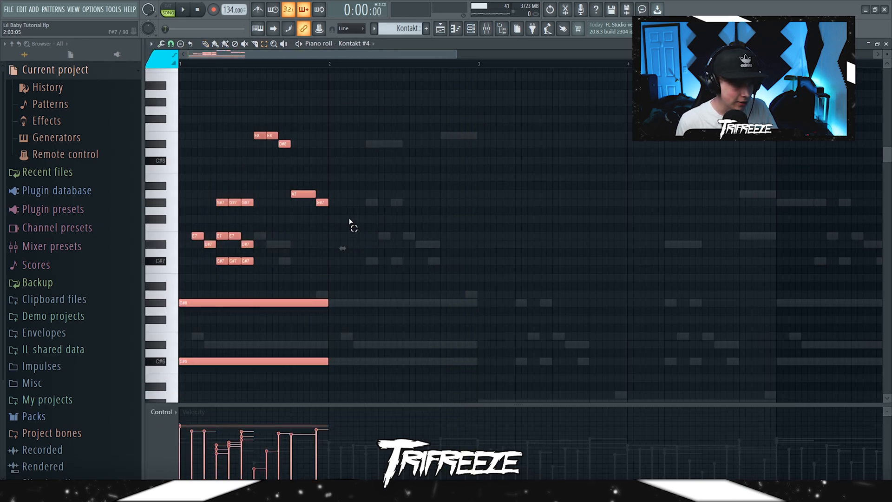
{"action": "key", "text": "ctrl+b"}
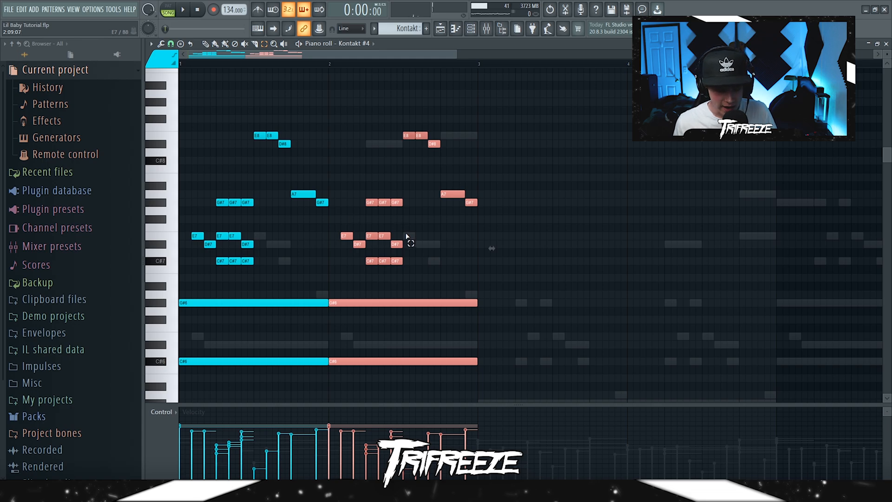
Step: Try the bar 2 copy one octave lower and listen to it
{"action": "key", "text": "ctrl+Down"}
{"action": "key", "text": "space"}
{"action": "scroll", "coordinate": [499, 258], "scroll_direction": "down", "scroll_amount": 3}
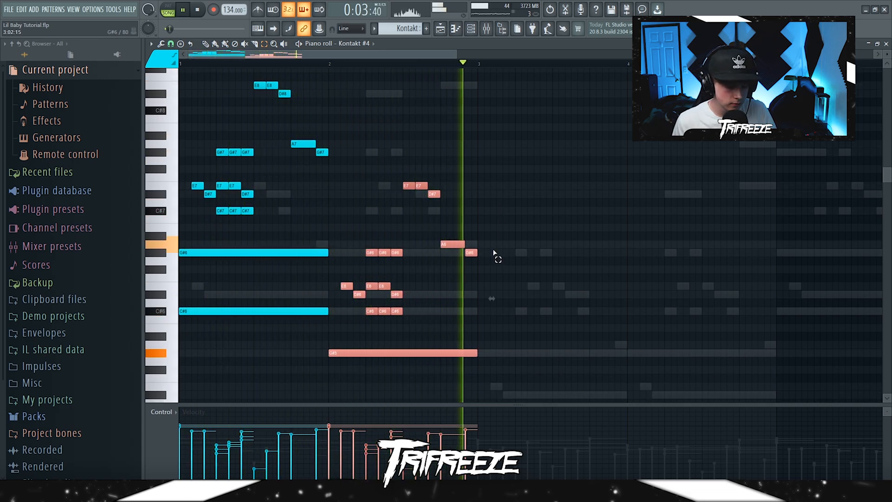
{"action": "key", "text": "space"}
{"action": "key", "text": "ctrl+Up"}
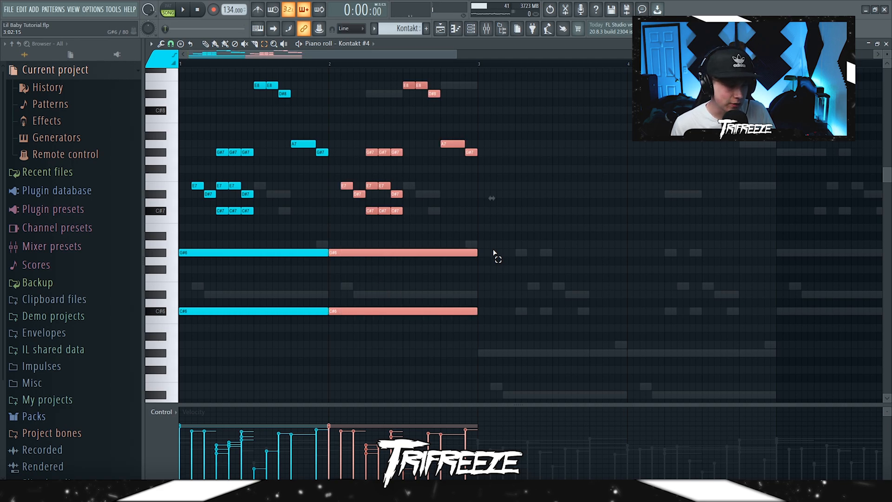
Step: Try the bar 2 copy five semitones higher and listen to it
{"action": "key", "text": "shift+Up"}
{"action": "key", "text": "shift+Up"}
{"action": "key", "text": "shift+Up"}
{"action": "key", "text": "shift+Up"}
{"action": "key", "text": "shift+Up"}
{"action": "key", "text": "space"}
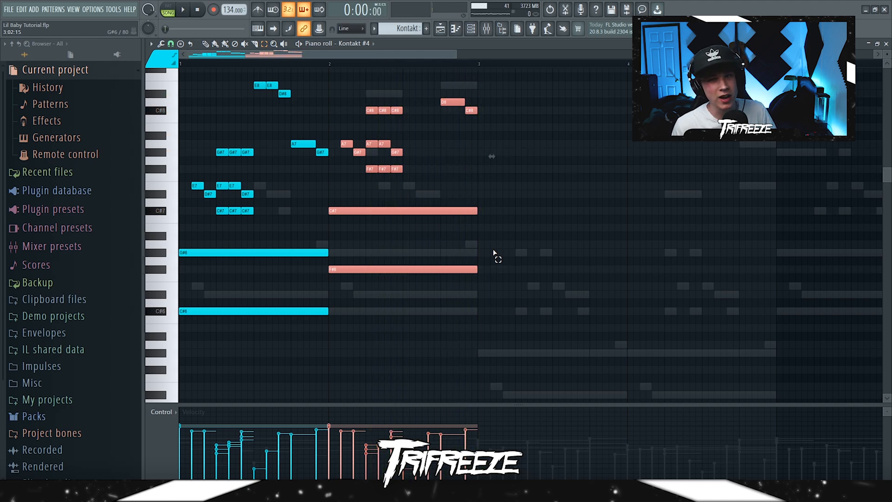
{"action": "key", "text": "shift+Down"}
{"action": "key", "text": "shift+Down"}
{"action": "key", "text": "shift+Down"}
{"action": "key", "text": "shift+Down"}
{"action": "key", "text": "shift+Down"}
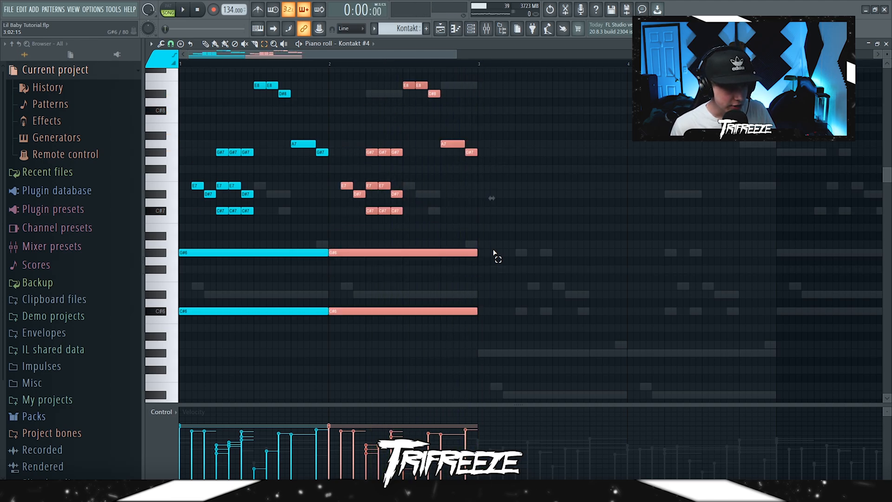
Step: Transpose the bar 2 notes down one octave and deselect them
{"action": "key", "text": "ctrl+Down"}
{"action": "left_click", "coordinate": [494, 252]}
{"action": "scroll", "coordinate": [494, 252], "scroll_direction": "down", "scroll_amount": 2}
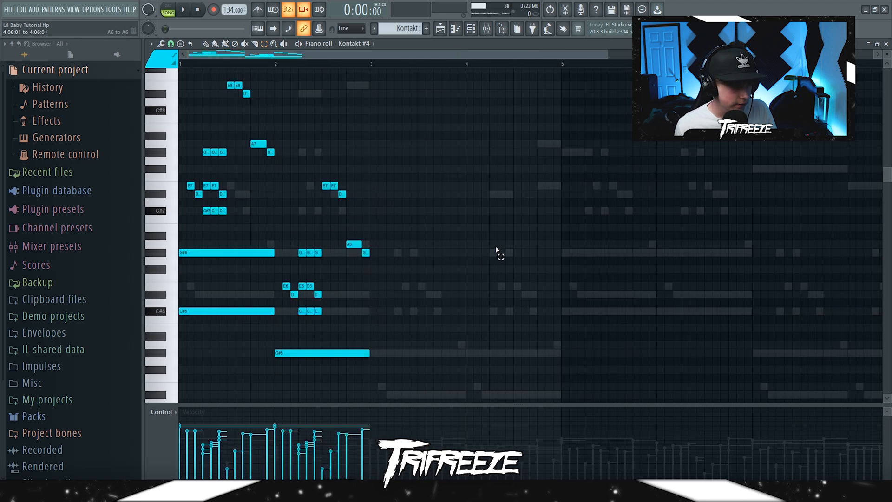
Step: Duplicate the two-bar phrase into bars 3 and 4
{"action": "scroll", "coordinate": [251, 241], "scroll_direction": "down", "scroll_amount": 1}
{"action": "key", "text": "ctrl+a"}
{"action": "key", "text": "ctrl+b"}
{"action": "left_click", "coordinate": [340, 138], "text": "ctrl"}
Step: Add an A7 note and a G#7 note, each a quarter bar long, across the second half of bar 2
{"action": "scroll", "coordinate": [187, 195], "scroll_direction": "up", "scroll_amount": 2}
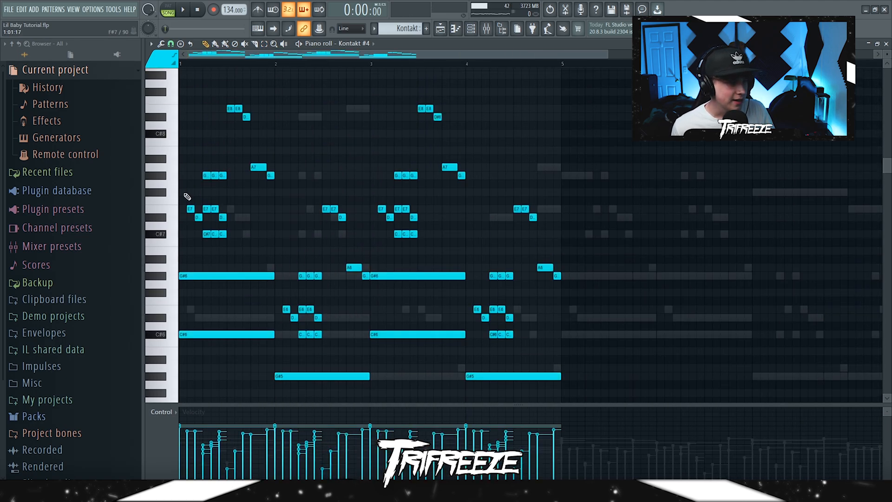
{"action": "scroll", "coordinate": [190, 195], "scroll_direction": "up", "scroll_amount": 3}
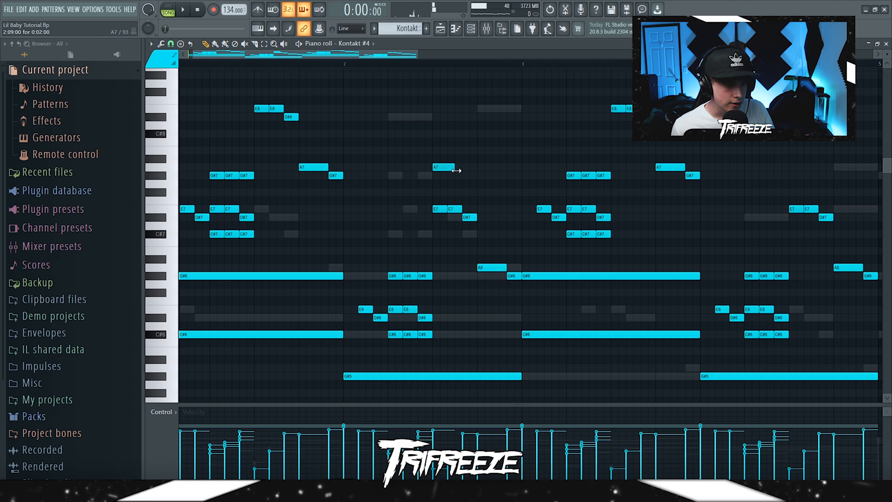
{"action": "left_click_drag", "start_coordinate": [456, 171], "coordinate": [476, 169]}
{"action": "left_click", "coordinate": [478, 175]}
{"action": "scroll", "coordinate": [524, 189], "scroll_direction": "down", "scroll_amount": 2}
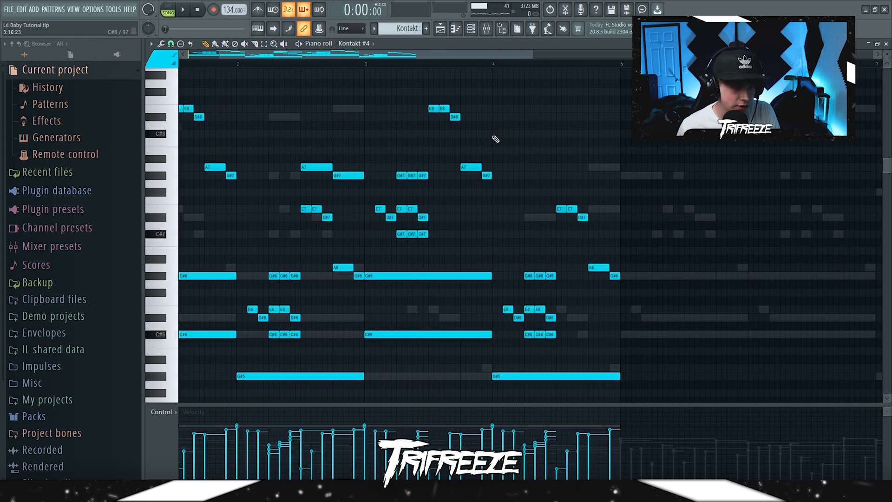
Step: Fill bar 4 with a descending line of quarter-bar C#8, B7, A7 and G#7 notes, and collapse the velocity area
{"action": "left_click", "coordinate": [494, 134]}
{"action": "left_click", "coordinate": [526, 150]}
{"action": "left_click", "coordinate": [558, 166]}
{"action": "left_click", "coordinate": [590, 175]}
{"action": "key", "text": "space"}
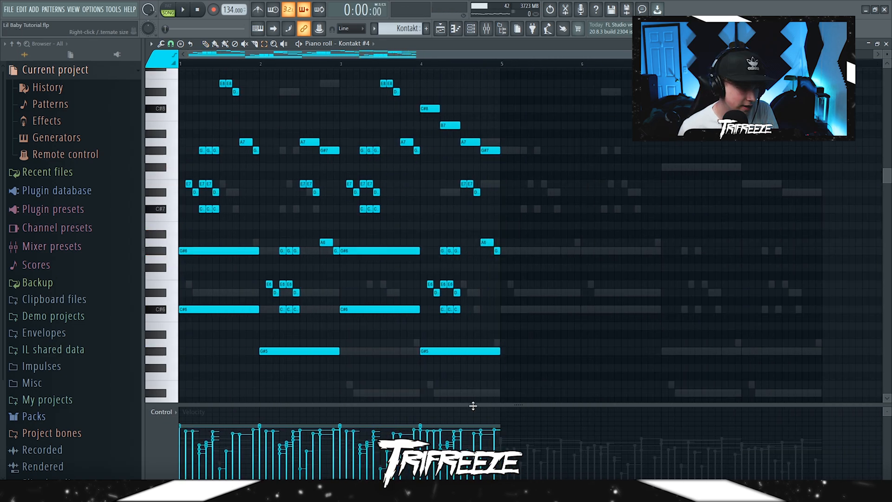
{"action": "left_click_drag", "start_coordinate": [472, 405], "coordinate": [472, 478]}
{"action": "scroll", "coordinate": [462, 343], "scroll_direction": "up", "scroll_amount": 1}
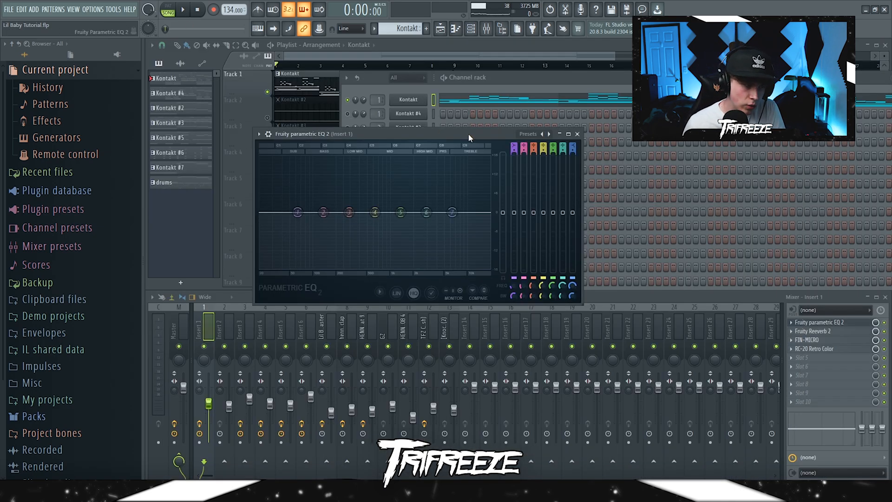
Step: Close the parametric EQ and load the Small Studio preset in Fruity Reeverb 2 on mixer Insert 1
{"action": "left_click", "coordinate": [578, 134]}
{"action": "left_click", "coordinate": [824, 332]}
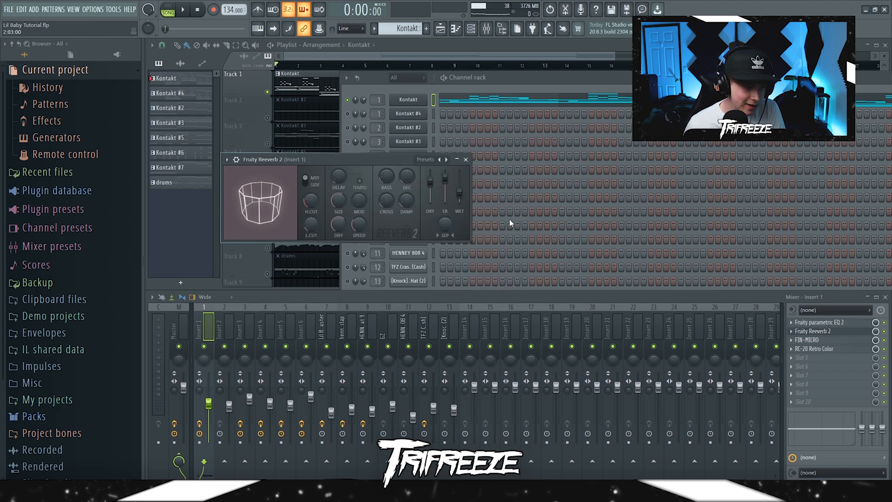
{"action": "left_click_drag", "start_coordinate": [393, 159], "coordinate": [428, 159]}
{"action": "left_click", "coordinate": [459, 160]}
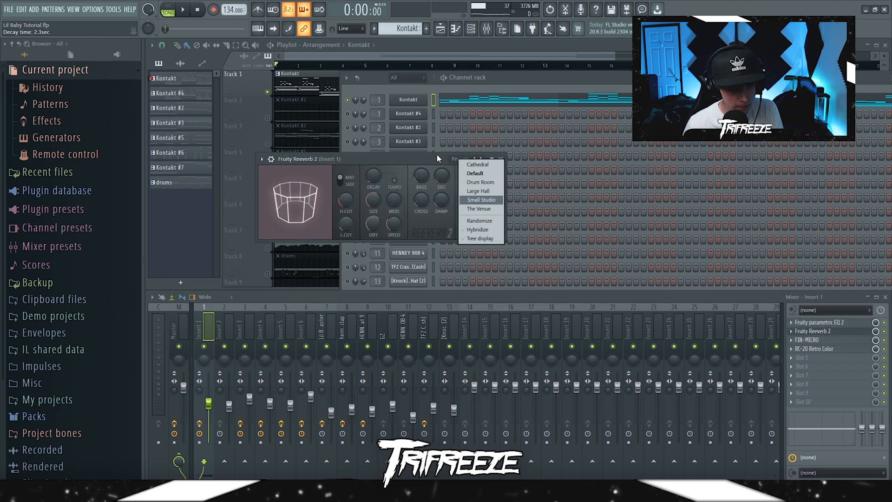
{"action": "left_click", "coordinate": [482, 200]}
{"action": "left_click", "coordinate": [501, 159]}
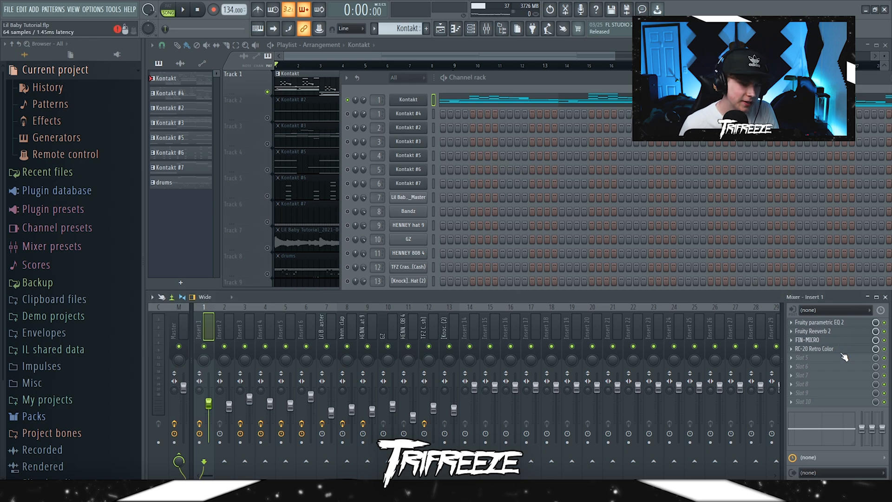
Step: Review the Finisher Micro effect on mixer Insert 1, checking its SpaceGrinder mode and Amount, and close it
{"action": "left_click", "coordinate": [817, 339]}
{"action": "left_click_drag", "start_coordinate": [261, 153], "coordinate": [375, 116]}
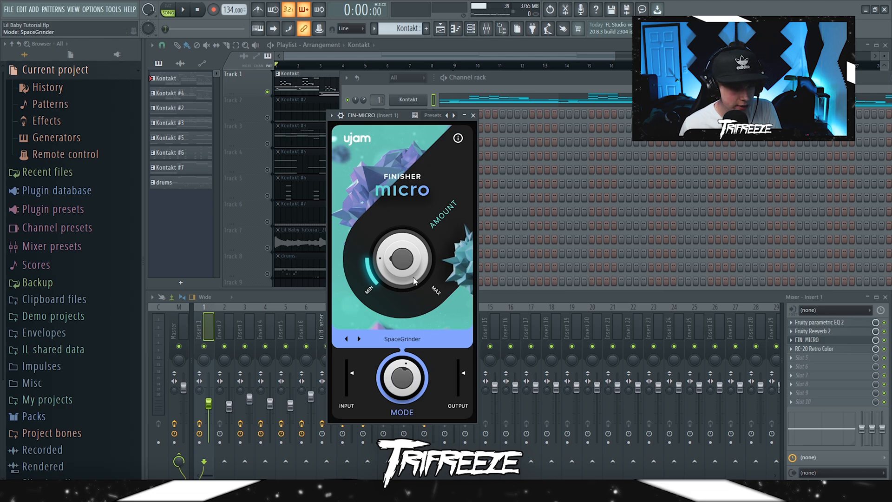
{"action": "key", "text": "space"}
{"action": "left_click_drag", "start_coordinate": [410, 260], "coordinate": [401, 277]}
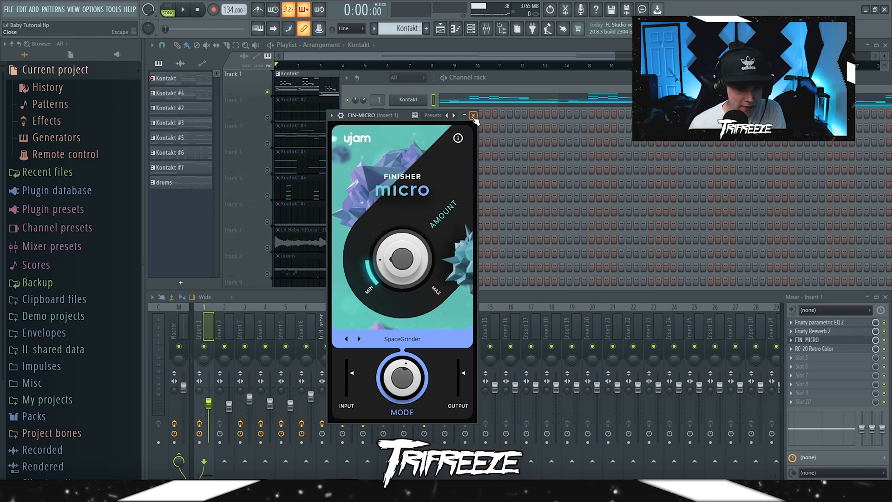
{"action": "left_click", "coordinate": [473, 116]}
Step: Review RC-20 Retro Color on Insert 1: the Vinyl 3 preset, the noise settings, the wow/flutter balance and the wobble amount
{"action": "left_click", "coordinate": [848, 349]}
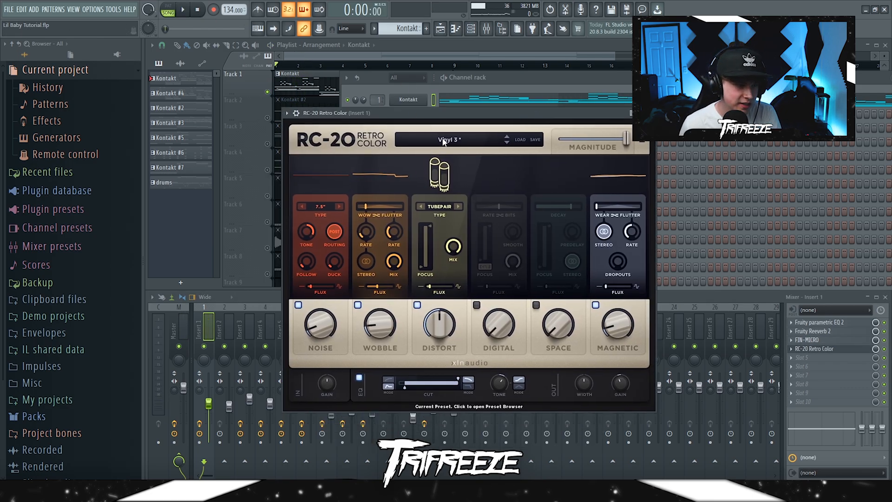
{"action": "left_click", "coordinate": [459, 140]}
{"action": "left_click", "coordinate": [458, 140]}
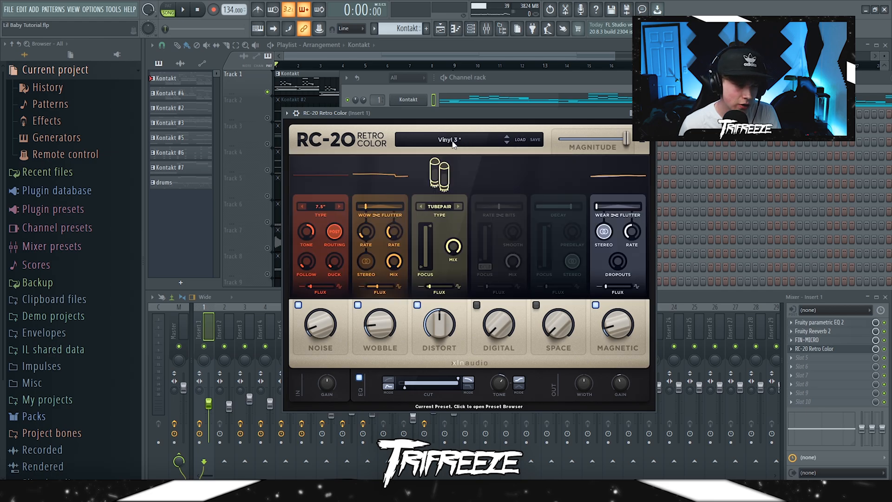
{"action": "mouse_move", "coordinate": [322, 331]}
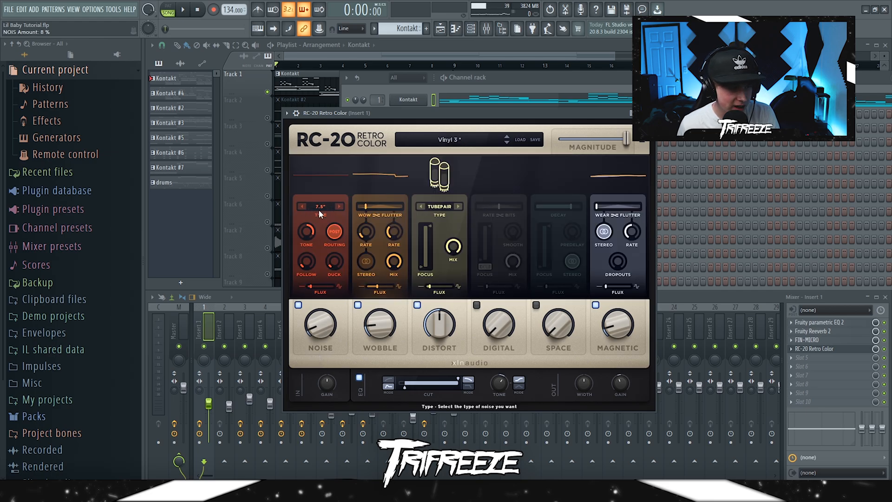
{"action": "mouse_move", "coordinate": [307, 264]}
{"action": "mouse_move", "coordinate": [368, 211]}
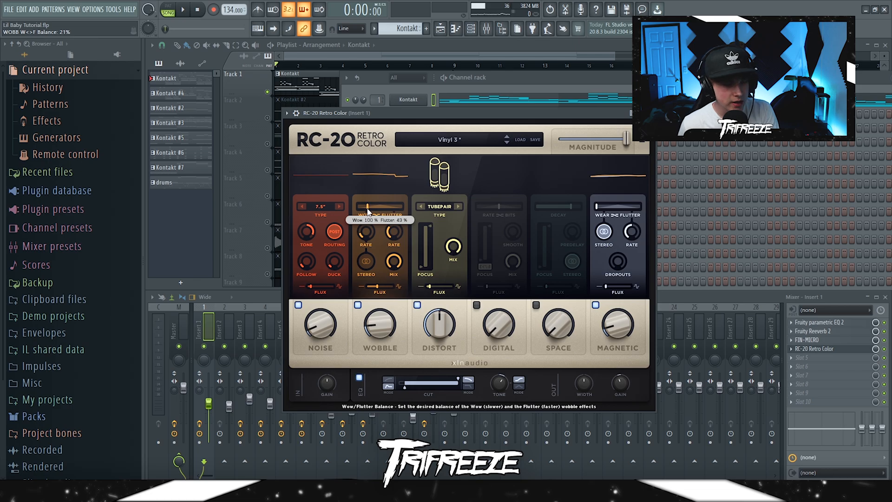
{"action": "left_click_drag", "start_coordinate": [368, 212], "coordinate": [370, 213]}
{"action": "mouse_move", "coordinate": [377, 322]}
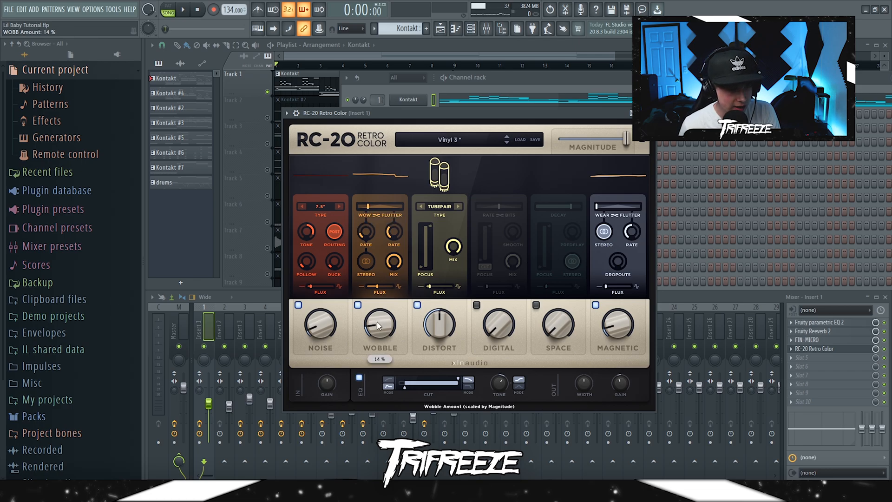
{"action": "left_click_drag", "start_coordinate": [378, 322], "coordinate": [377, 321]}
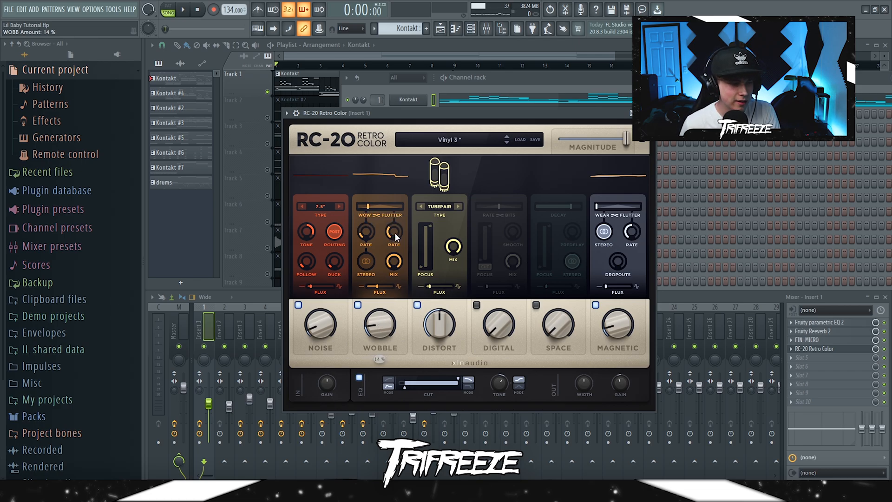
{"action": "mouse_move", "coordinate": [398, 238]}
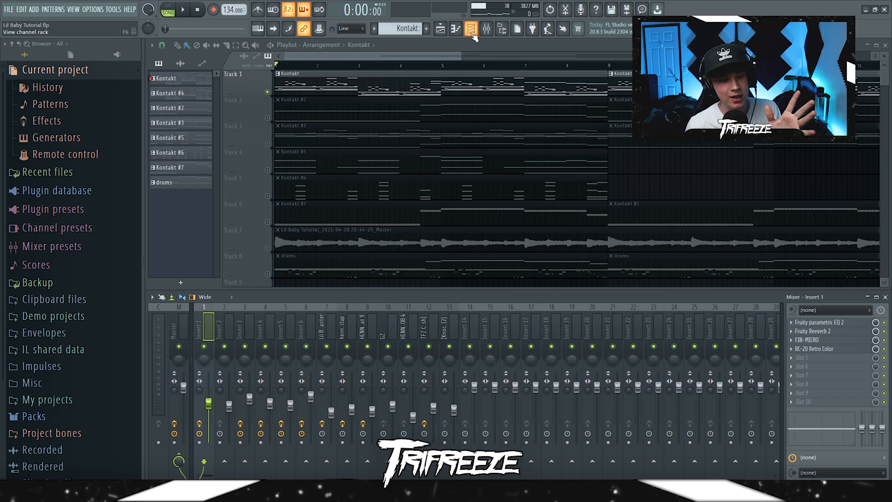
Step: Open the Kontakt #2 pattern in the piano roll and play it back together with the melody
{"action": "double_click", "coordinate": [272, 121]}
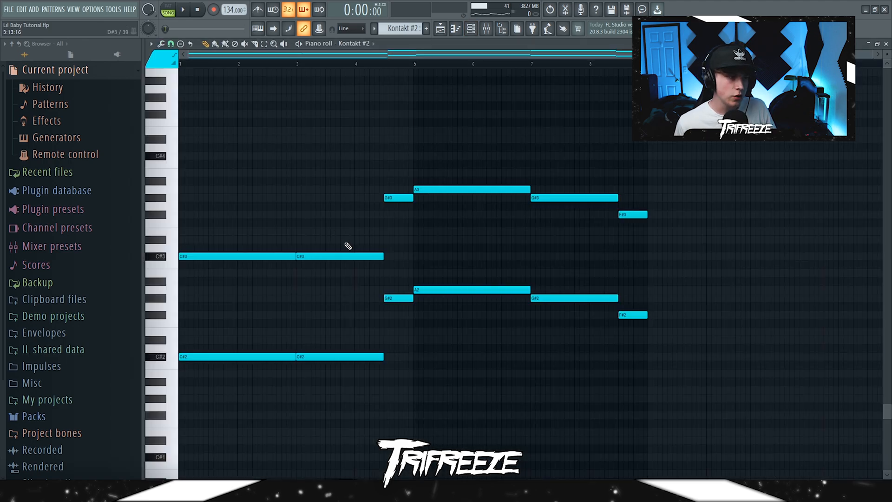
{"action": "key", "text": "space"}
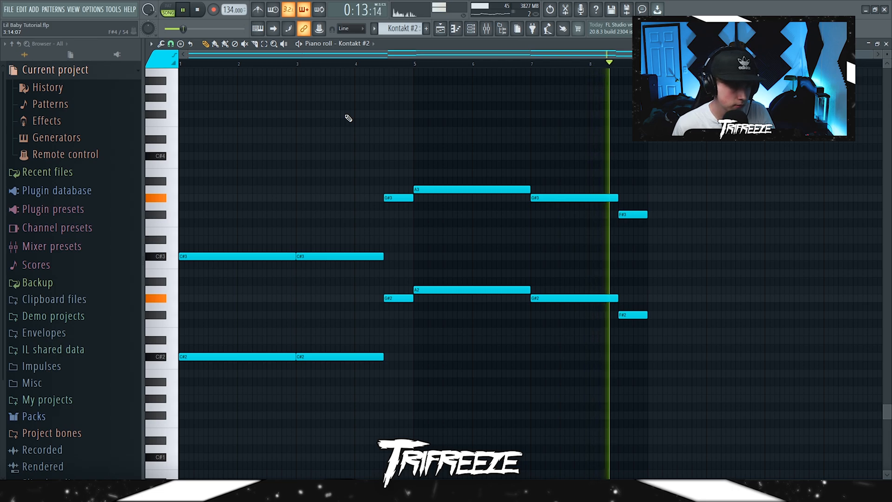
{"action": "key", "text": "space"}
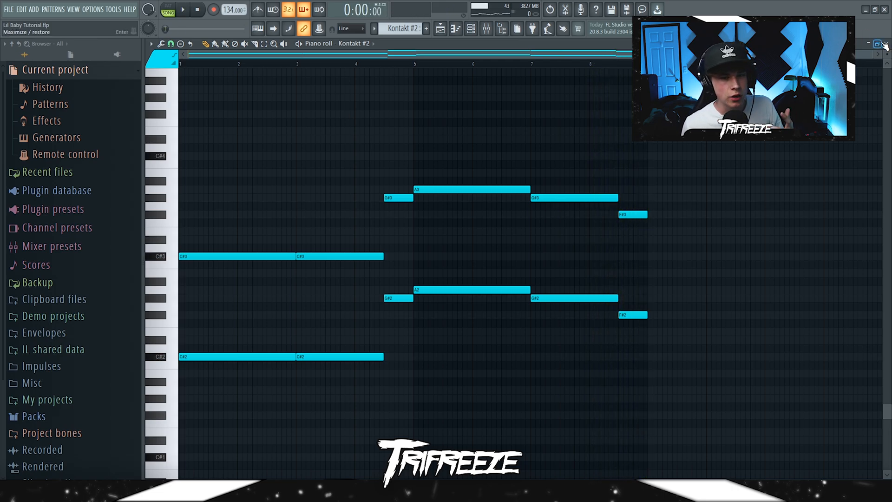
Step: Reopen the Kontakt #2 pattern's piano roll and delete all of its notes
{"action": "left_click", "coordinate": [885, 44]}
{"action": "double_click", "coordinate": [338, 208]}
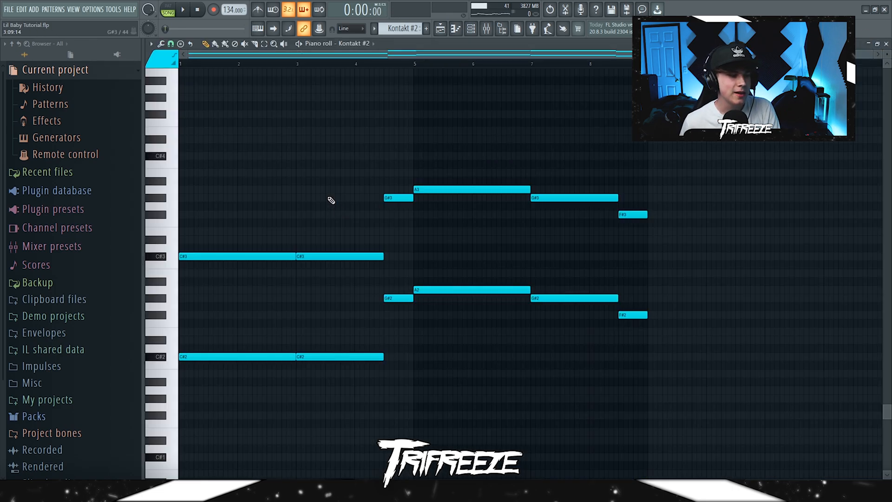
{"action": "key", "text": "ctrl+a"}
{"action": "key", "text": "Delete"}
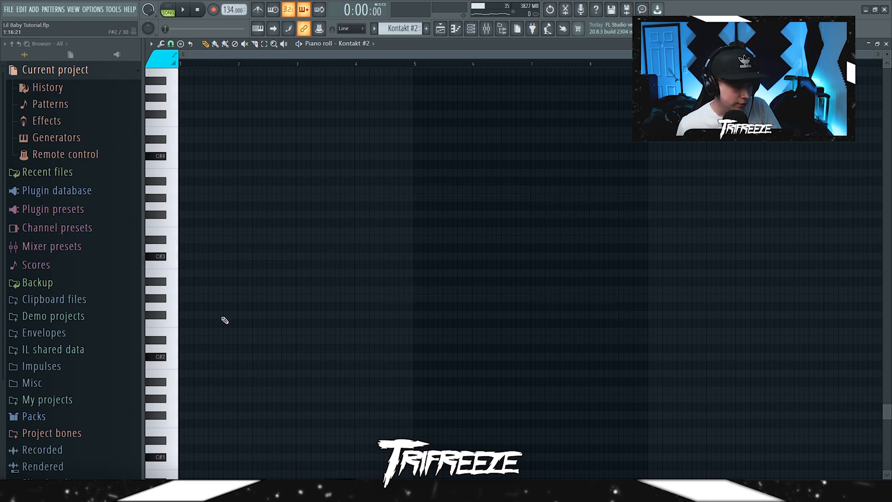
Step: Place two consecutive two-bar C#2 notes starting at bar 1 and audition them with the melody
{"action": "left_click", "coordinate": [182, 357]}
{"action": "key", "text": "space"}
{"action": "scroll", "coordinate": [253, 329], "scroll_direction": "down", "scroll_amount": 3}
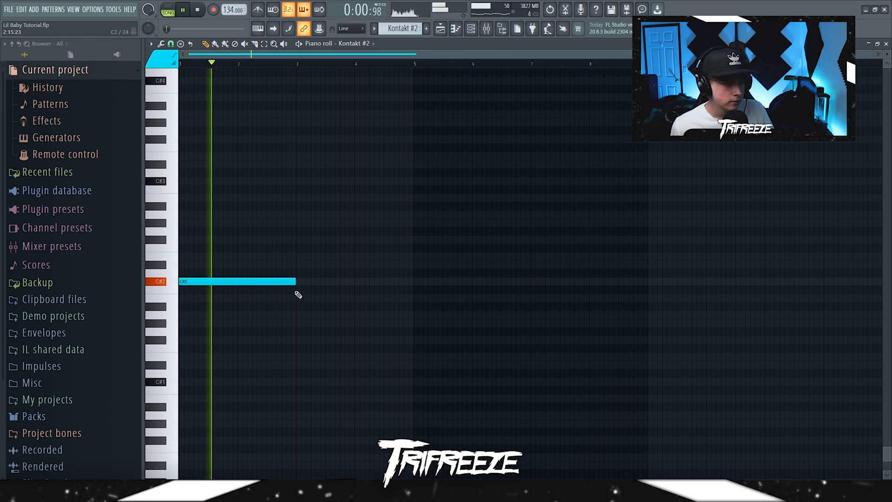
{"action": "left_click", "coordinate": [297, 283]}
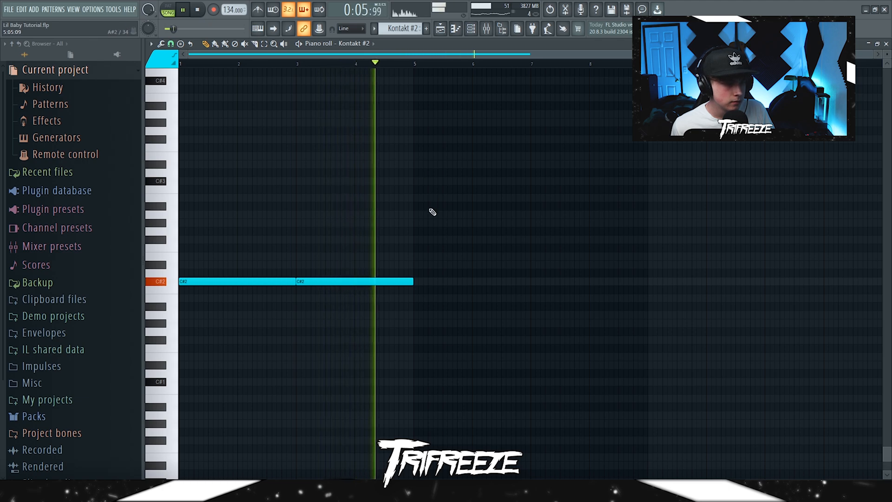
{"action": "key", "text": "space"}
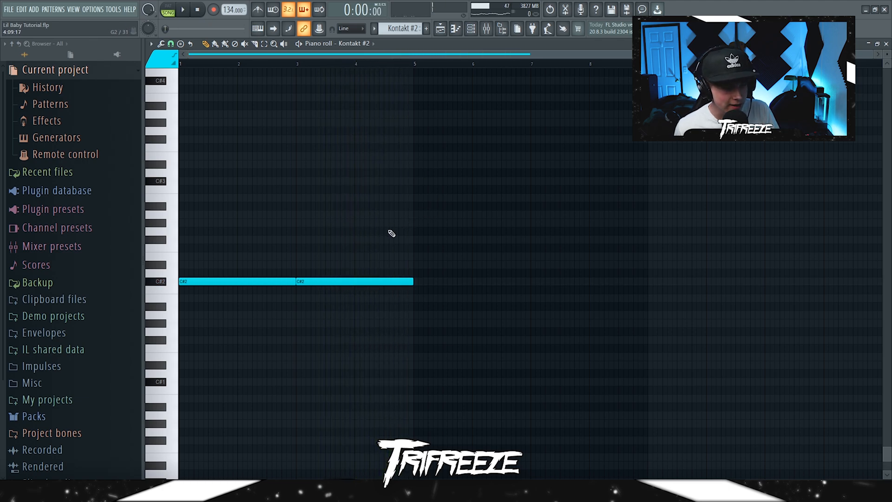
Step: Try semitone pairs of two-bar notes at bar 5, A2 with G#2 and E2 with D#2, and delete them
{"action": "left_click", "coordinate": [417, 214]}
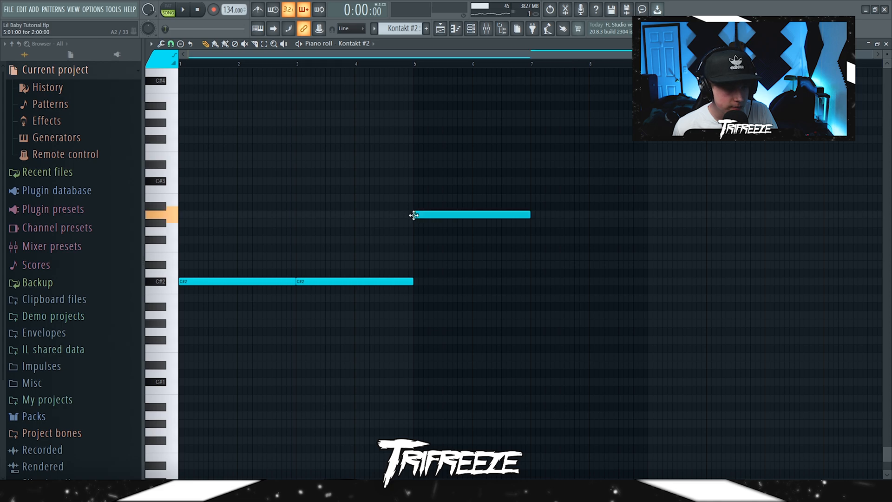
{"action": "left_click", "coordinate": [417, 223]}
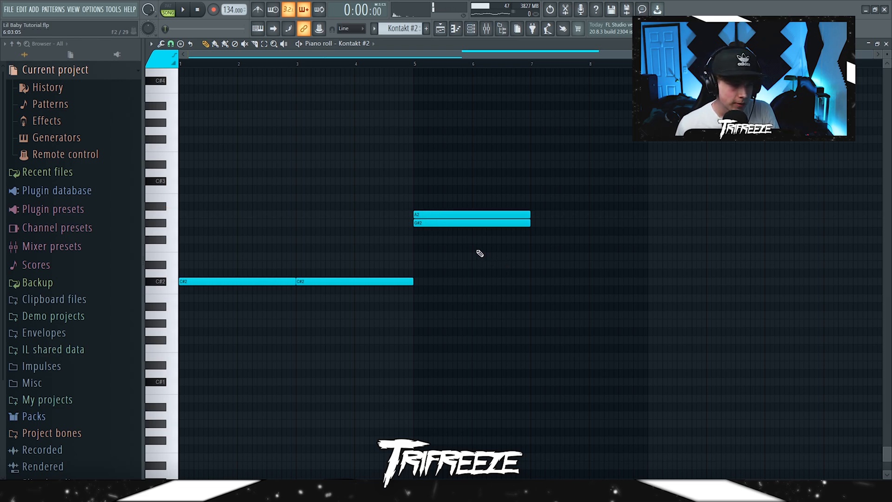
{"action": "left_click", "coordinate": [416, 256]}
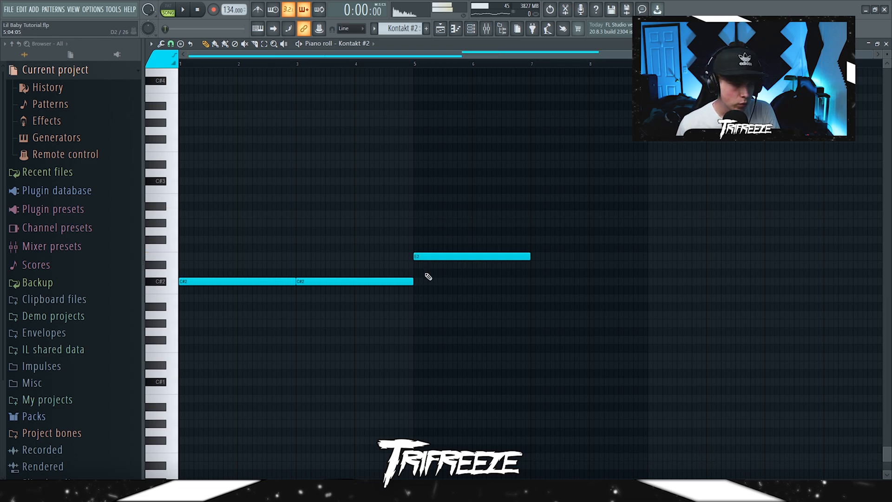
{"action": "left_click", "coordinate": [414, 265]}
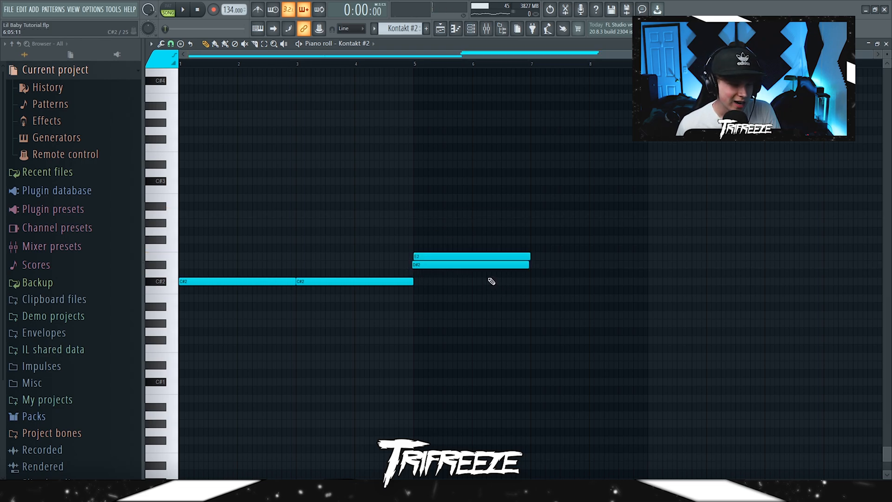
{"action": "right_click", "coordinate": [485, 264]}
{"action": "right_click", "coordinate": [484, 256]}
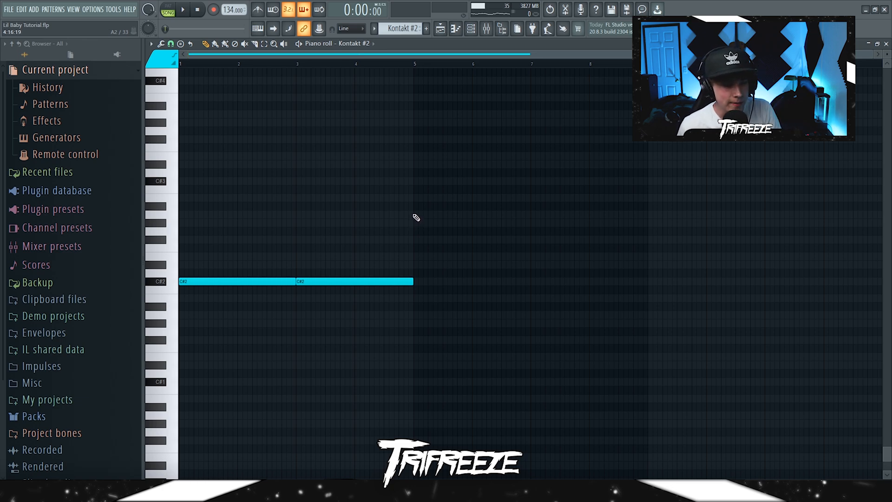
Step: Try single two-bar notes at bar 5 on A2, A1 and G#1, deleting each one
{"action": "left_click", "coordinate": [416, 215]}
{"action": "right_click", "coordinate": [418, 214]}
{"action": "left_click", "coordinate": [419, 314]}
{"action": "right_click", "coordinate": [419, 315]}
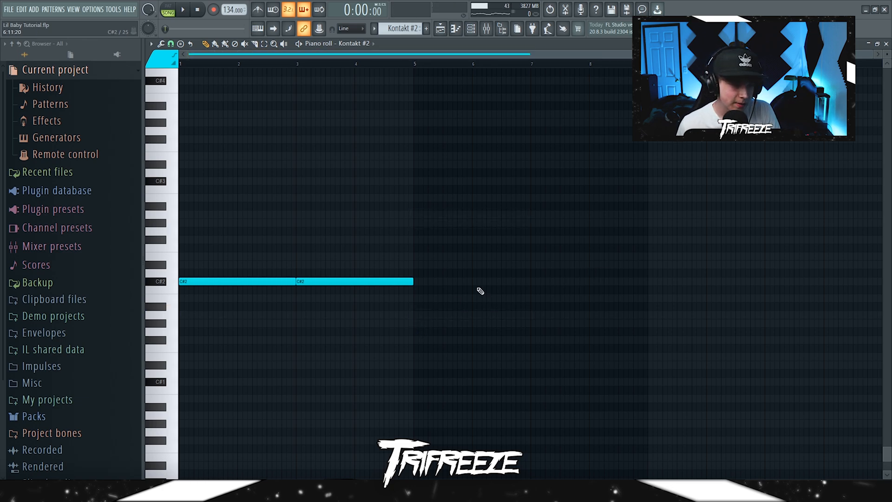
{"action": "left_click", "coordinate": [417, 323]}
{"action": "right_click", "coordinate": [450, 322]}
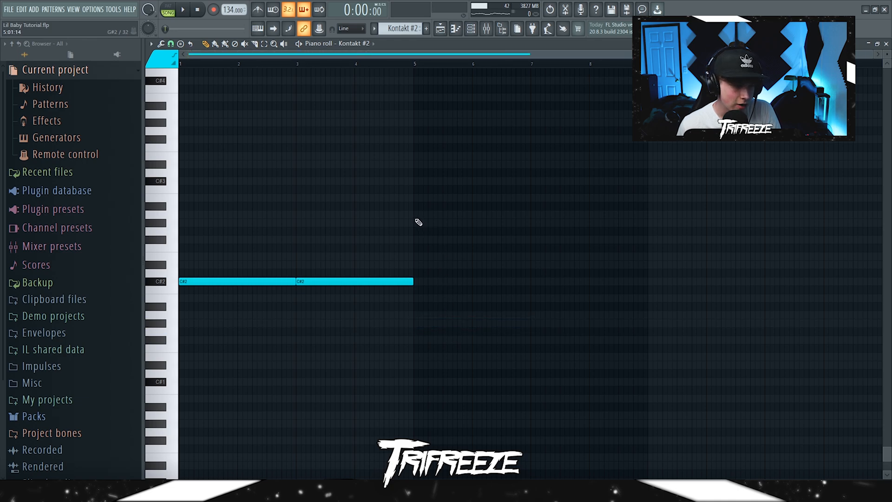
Step: Place a two-bar A2 note at bar 5, followed by a G#2 note at bar 7
{"action": "left_click", "coordinate": [415, 215]}
{"action": "left_click", "coordinate": [442, 213]}
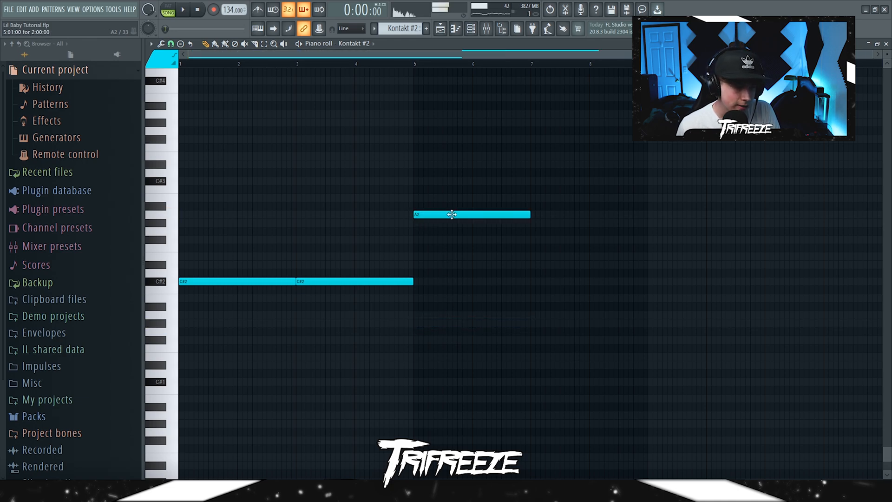
{"action": "left_click", "coordinate": [531, 224]}
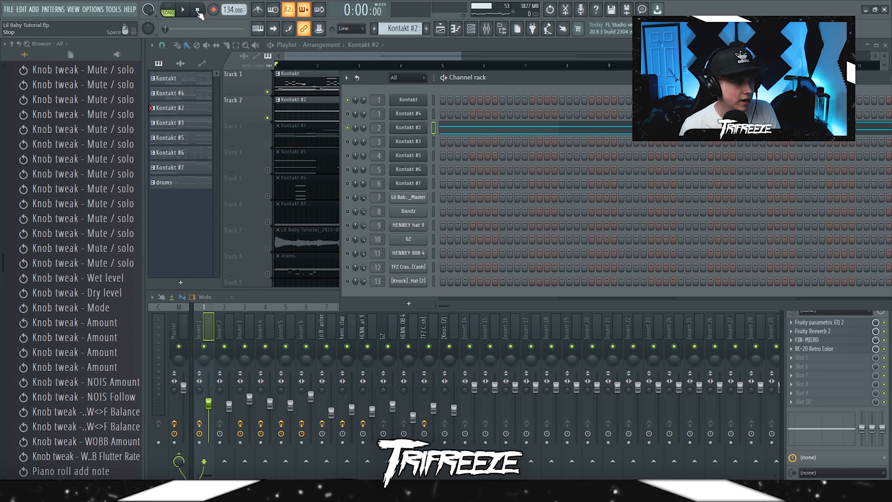
Step: Play and examine the Kontakt #3 pattern in the piano roll, including its chord layers, short accent notes, bass notes and velocities
{"action": "left_click", "coordinate": [820, 321]}
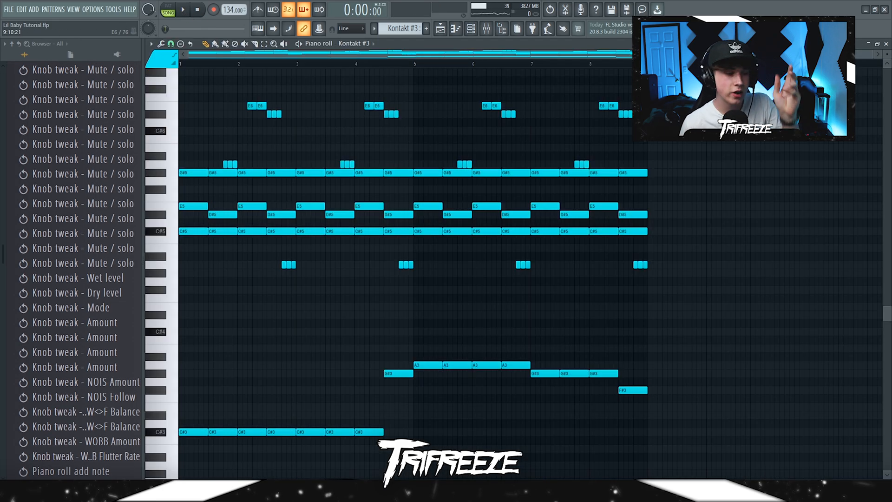
{"action": "key", "text": "space"}
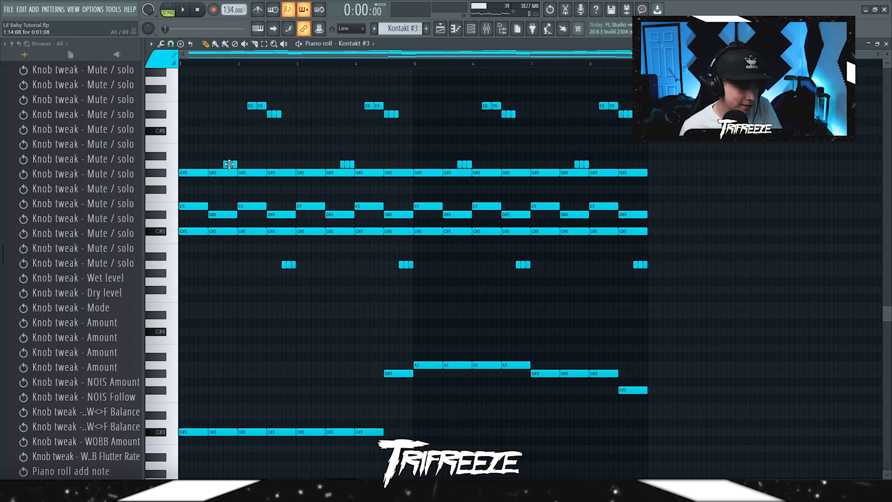
{"action": "scroll", "coordinate": [183, 229], "scroll_direction": "up", "scroll_amount": 2}
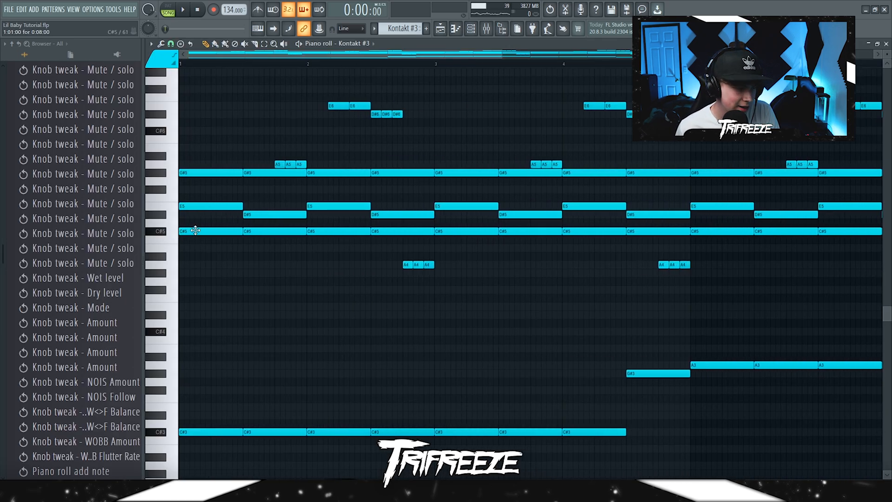
{"action": "scroll", "coordinate": [195, 230], "scroll_direction": "down", "scroll_amount": 1}
{"action": "scroll", "coordinate": [219, 241], "scroll_direction": "up", "scroll_amount": 1}
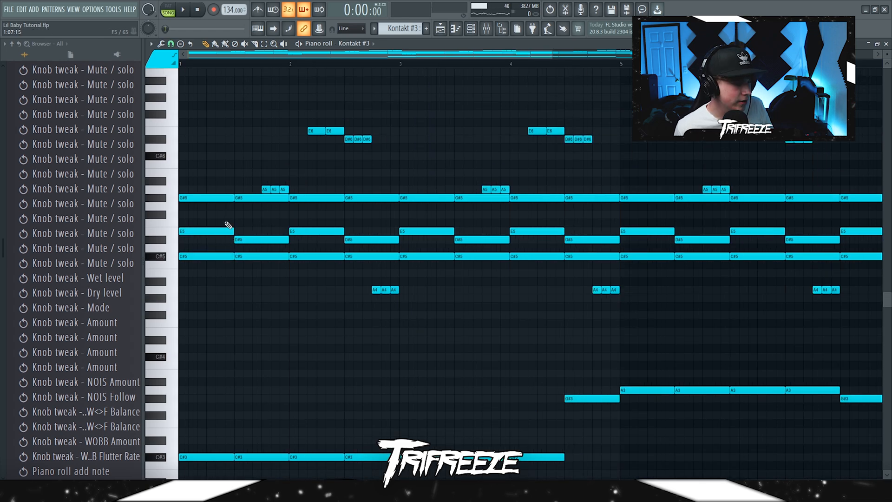
{"action": "scroll", "coordinate": [182, 208], "scroll_direction": "down", "scroll_amount": 2}
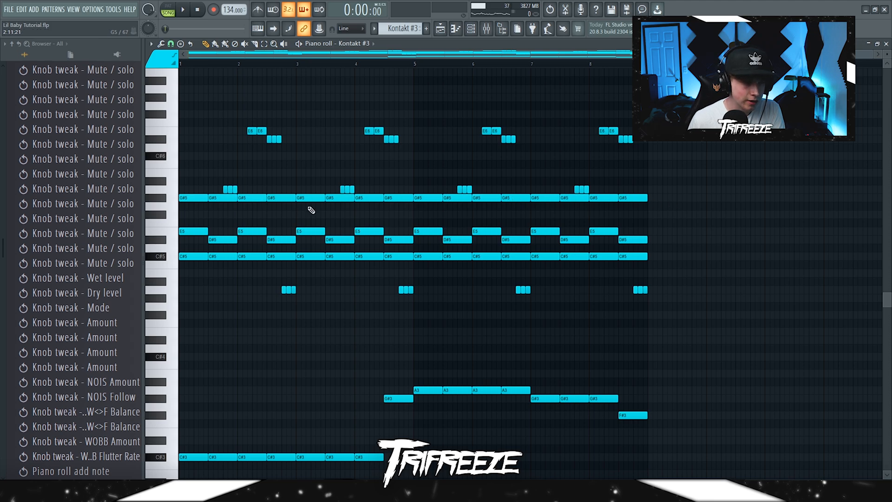
{"action": "scroll", "coordinate": [179, 233], "scroll_direction": "up", "scroll_amount": 1}
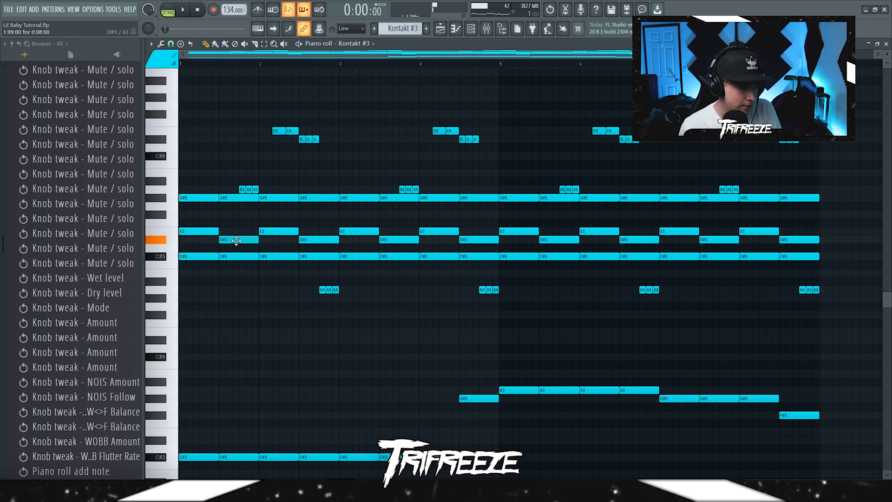
{"action": "scroll", "coordinate": [200, 196], "scroll_direction": "up", "scroll_amount": 1}
{"action": "scroll", "coordinate": [256, 306], "scroll_direction": "down", "scroll_amount": 2}
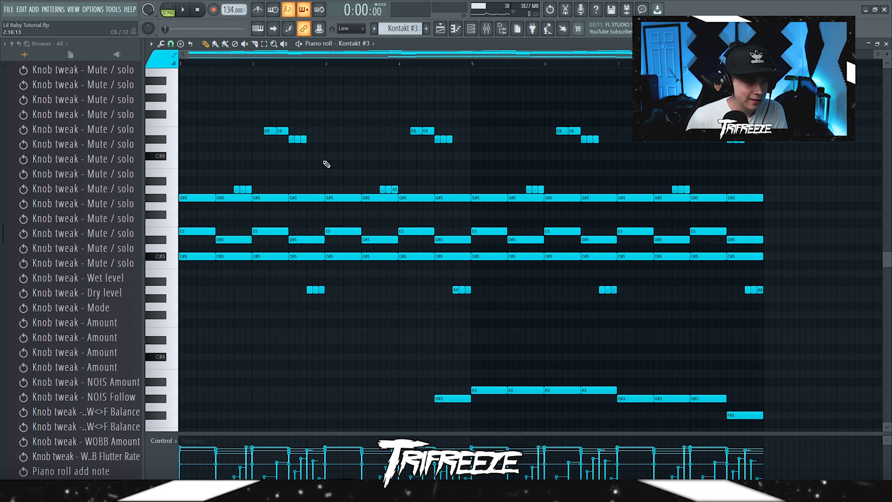
{"action": "scroll", "coordinate": [288, 207], "scroll_direction": "down", "scroll_amount": 6}
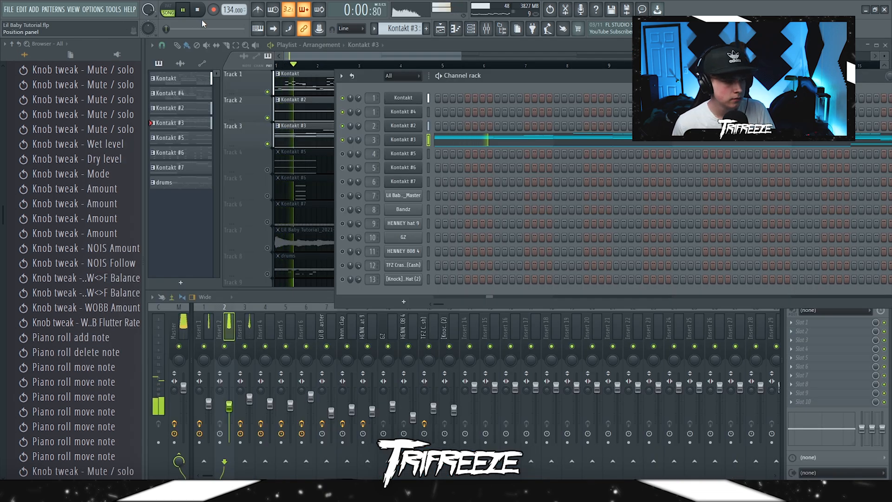
Step: Delete the Kontakt #4 channel from the channel rack and hide the rack
{"action": "right_click", "coordinate": [401, 114]}
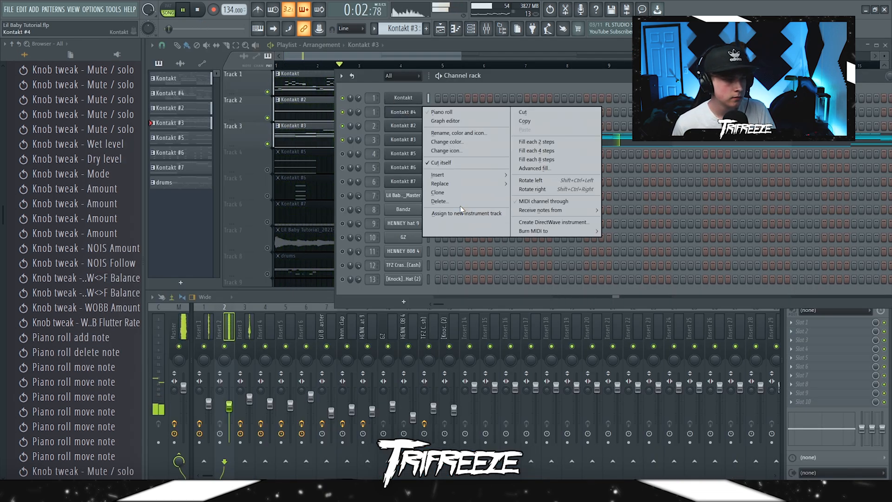
{"action": "left_click", "coordinate": [438, 201]}
{"action": "left_click", "coordinate": [492, 277]}
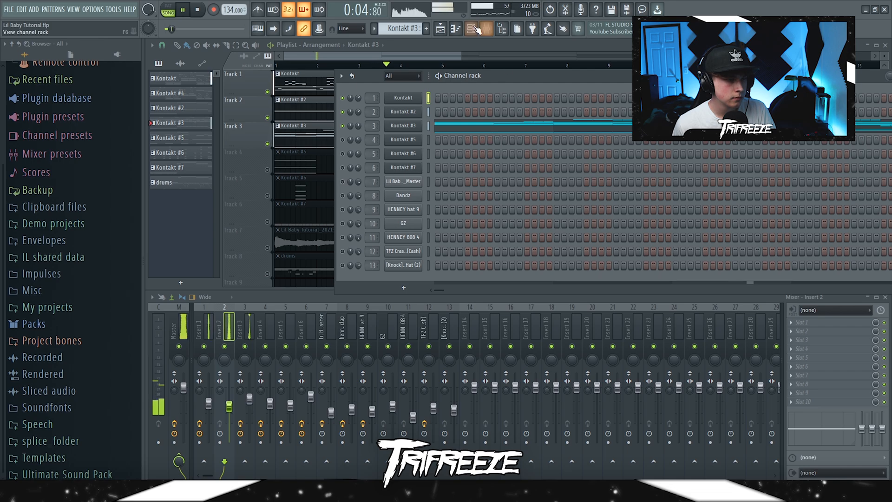
{"action": "key", "text": "F6"}
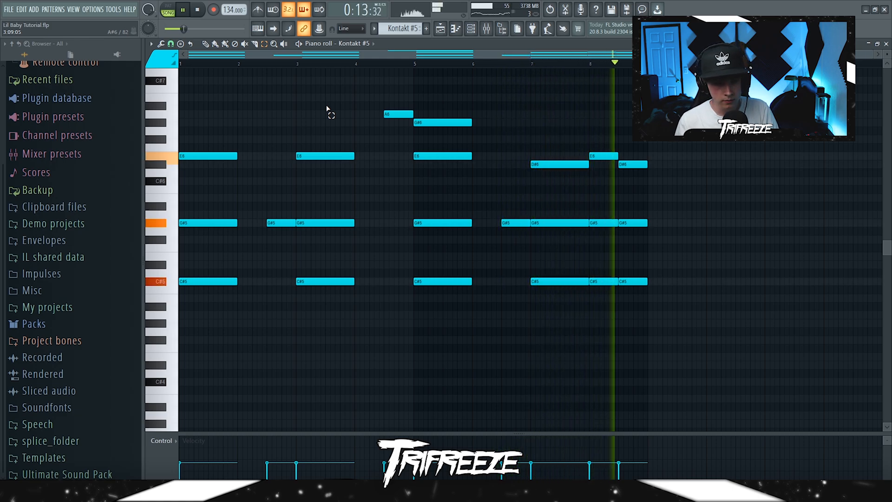
Step: Stop playback and inspect the Kontakt #6 instrument with its Ambience and Fruity Parametric EQ 2 settings
{"action": "key", "text": "space"}
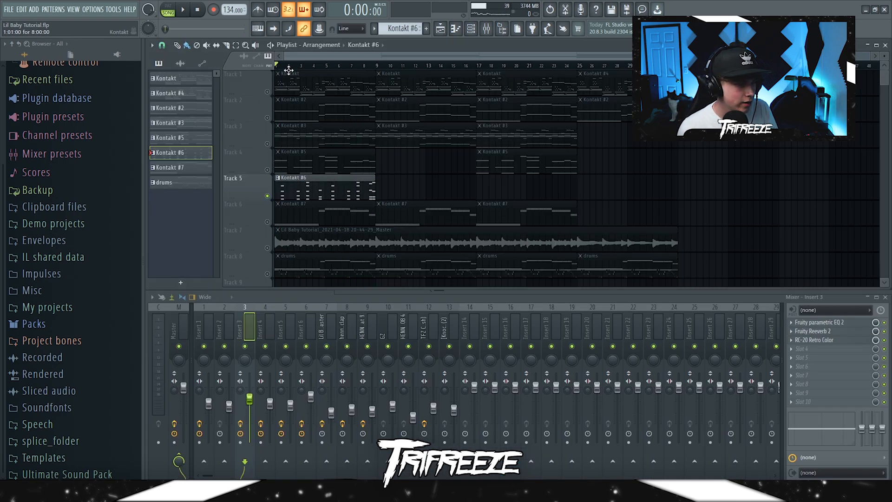
{"action": "left_click", "coordinate": [500, 158]}
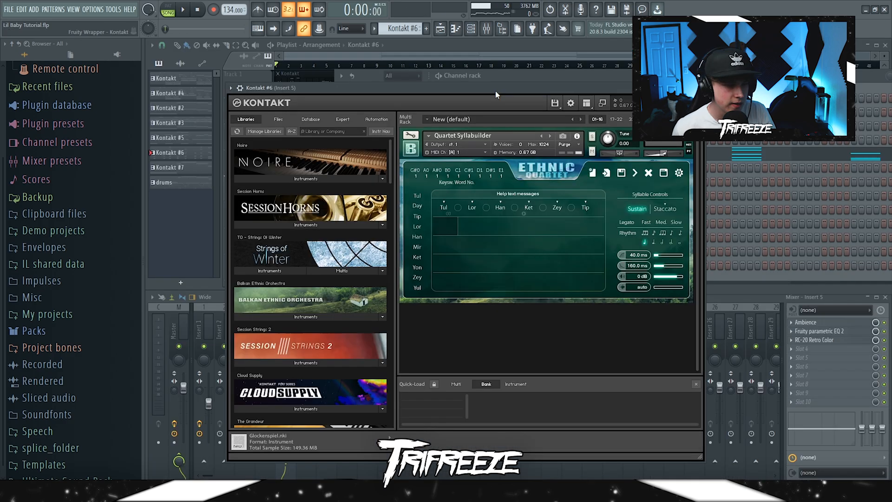
{"action": "scroll", "coordinate": [297, 279], "scroll_direction": "down", "scroll_amount": 2}
{"action": "left_click", "coordinate": [295, 247]}
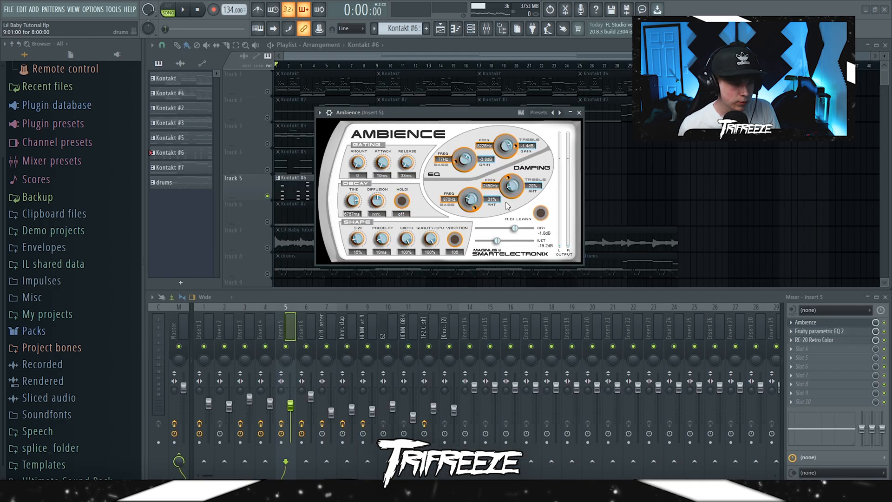
{"action": "left_click", "coordinate": [579, 113]}
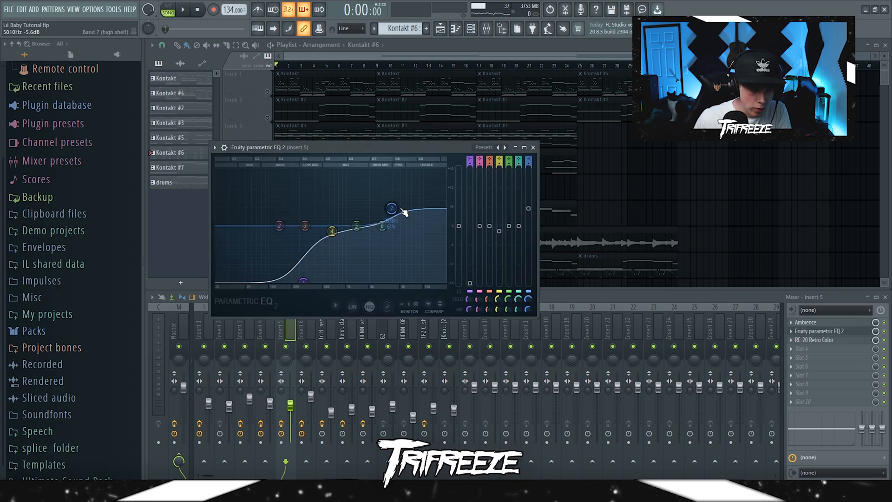
{"action": "left_click", "coordinate": [533, 148]}
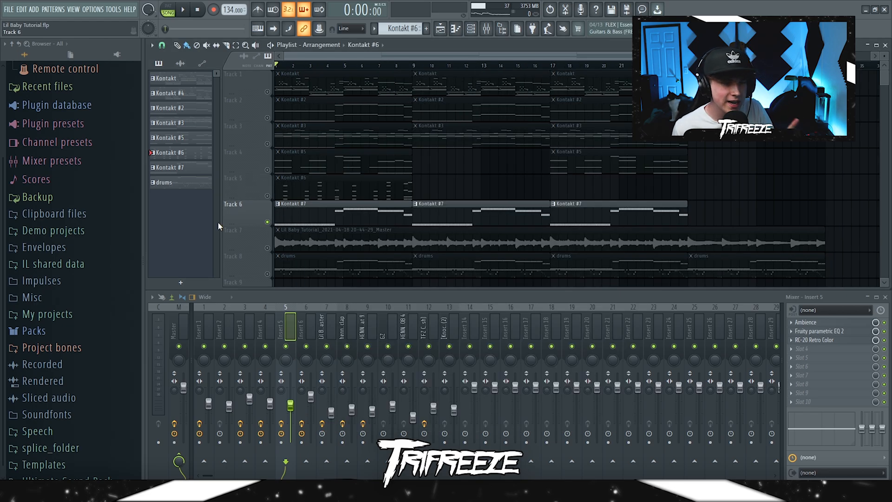
Step: View the Kontakt #7 pattern's notes in the piano roll and play it
{"action": "left_click", "coordinate": [307, 213]}
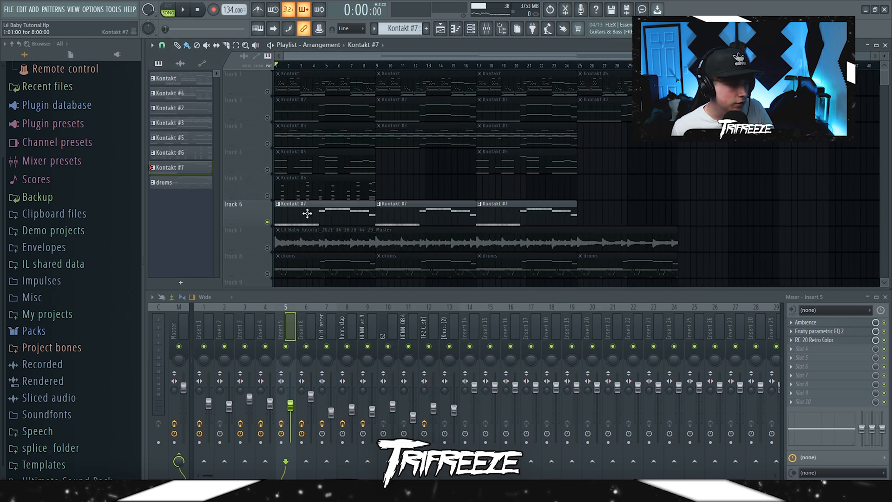
{"action": "double_click", "coordinate": [310, 227]}
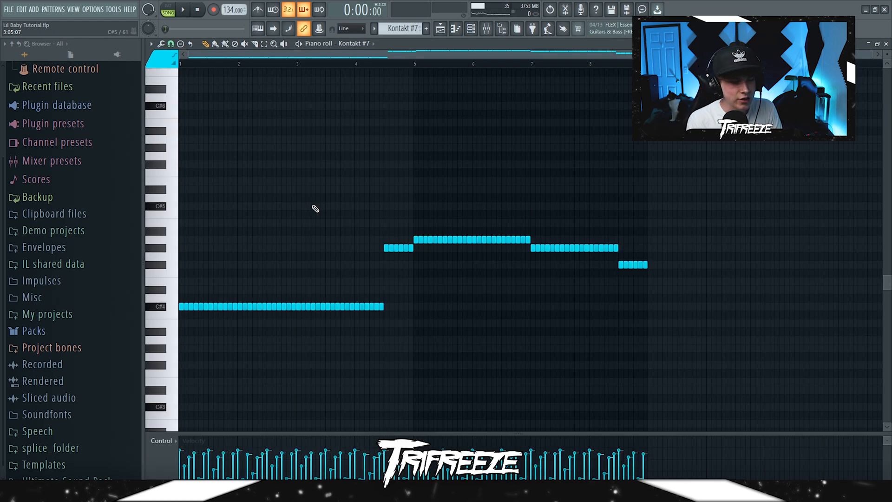
{"action": "key", "text": "space"}
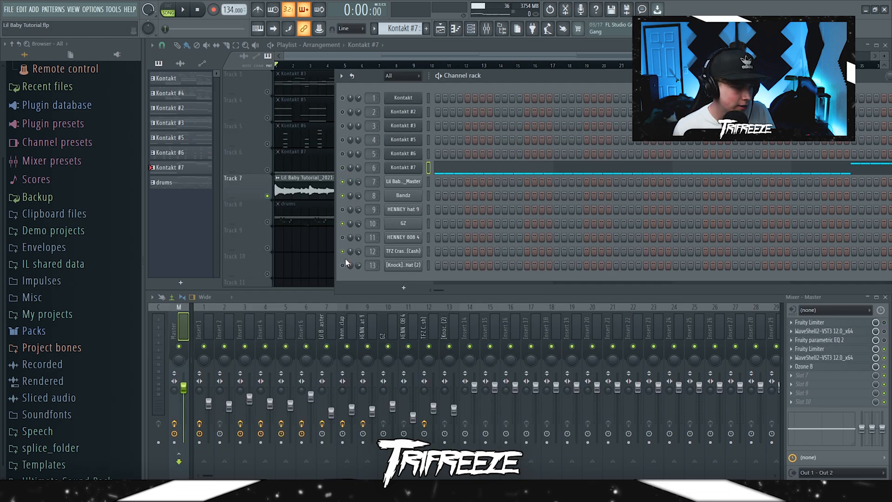
Step: Play the drums pattern with the mastered melody audio and inspect the Bandz clap sample
{"action": "left_click", "coordinate": [475, 28]}
{"action": "key", "text": "space"}
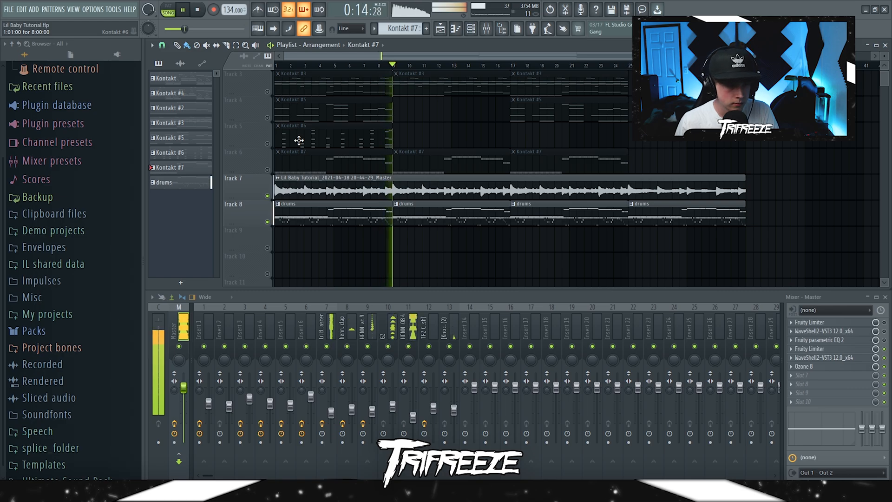
{"action": "key", "text": "F6"}
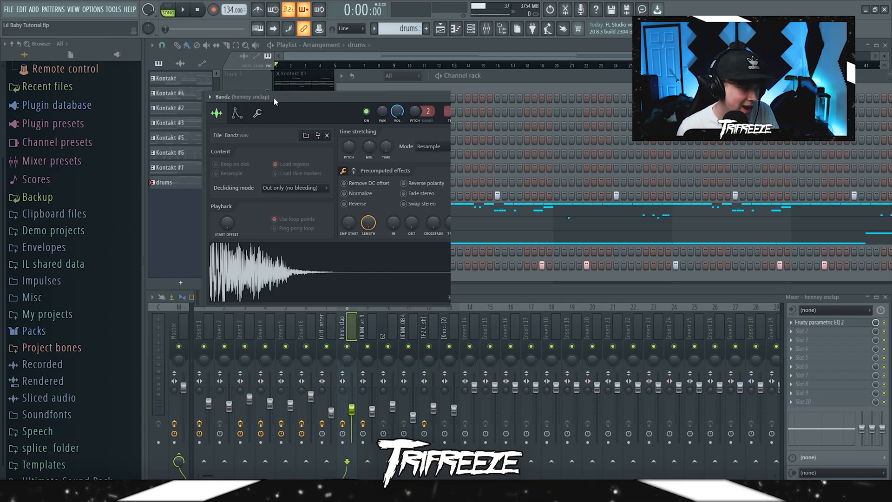
{"action": "left_click_drag", "start_coordinate": [274, 98], "coordinate": [324, 99]}
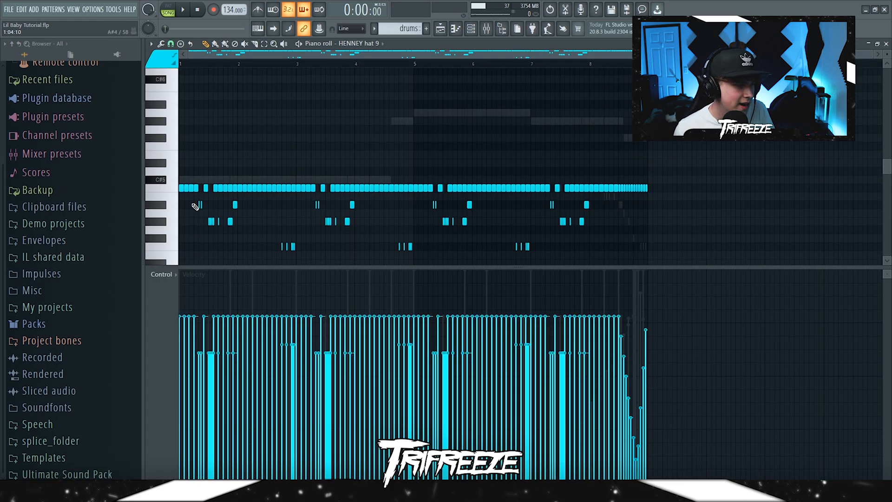
Step: Play the HENNEY hat 9 pattern and examine its pitched hi-hat rolls up close
{"action": "key", "text": "space"}
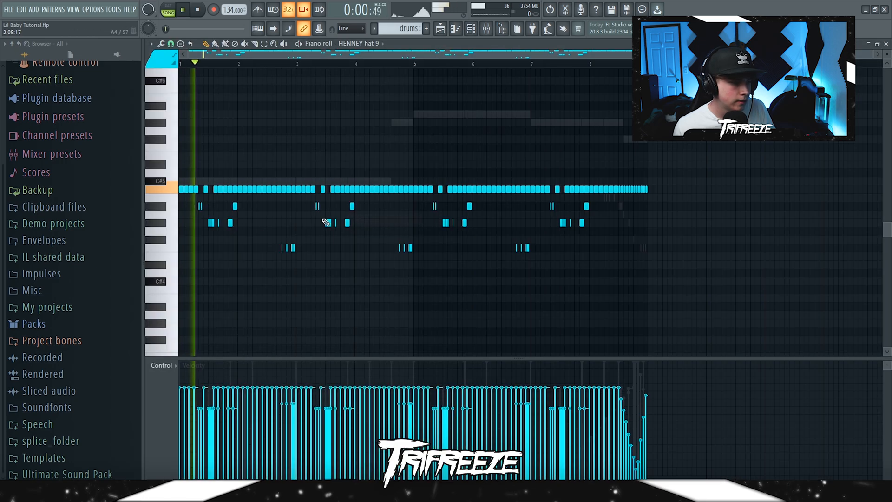
{"action": "scroll", "coordinate": [327, 221], "scroll_direction": "up", "scroll_amount": 2}
{"action": "scroll", "coordinate": [129, 232], "scroll_direction": "up", "scroll_amount": 4}
{"action": "scroll", "coordinate": [156, 241], "scroll_direction": "up", "scroll_amount": 4}
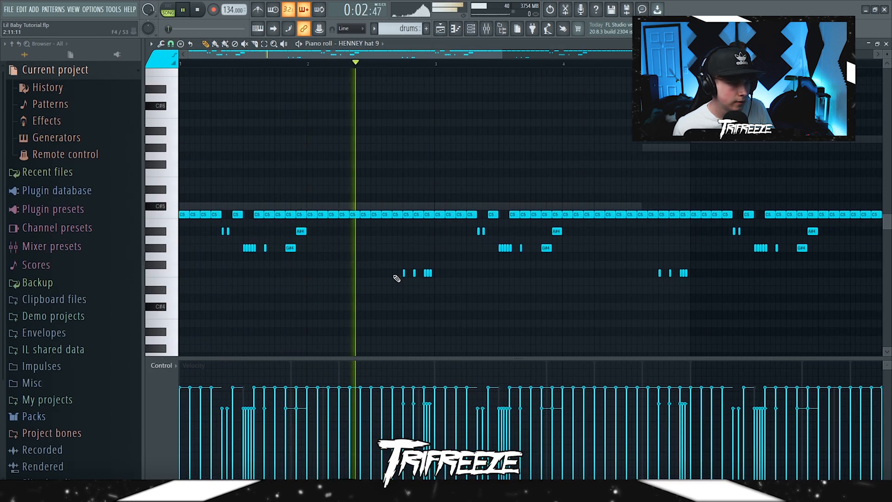
{"action": "key", "text": "space"}
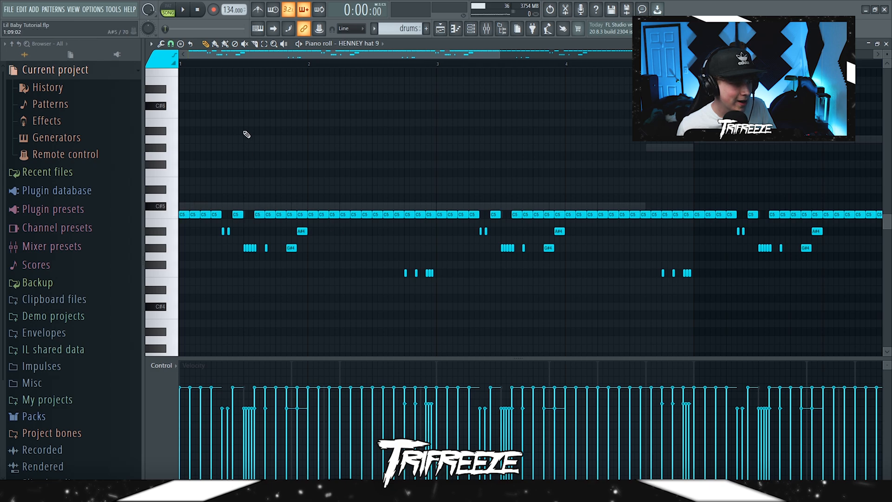
Step: Set the piano roll snap to 1/3 step for the hi-hat rolls
{"action": "left_click", "coordinate": [151, 43]}
{"action": "mouse_move", "coordinate": [163, 108]}
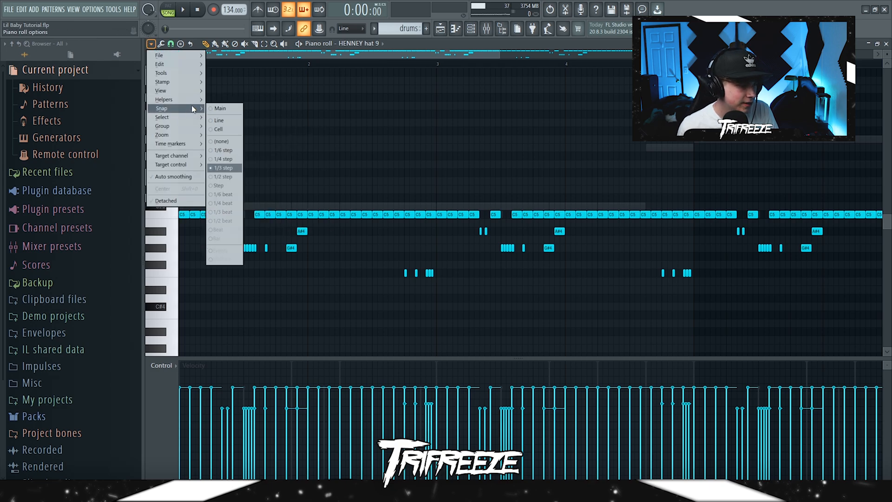
{"action": "left_click", "coordinate": [227, 168]}
{"action": "scroll", "coordinate": [238, 234], "scroll_direction": "up", "scroll_amount": 2}
{"action": "scroll", "coordinate": [277, 247], "scroll_direction": "down", "scroll_amount": 3}
{"action": "left_click_drag", "start_coordinate": [337, 86], "coordinate": [139, 323]}
{"action": "scroll", "coordinate": [172, 246], "scroll_direction": "down", "scroll_amount": 1}
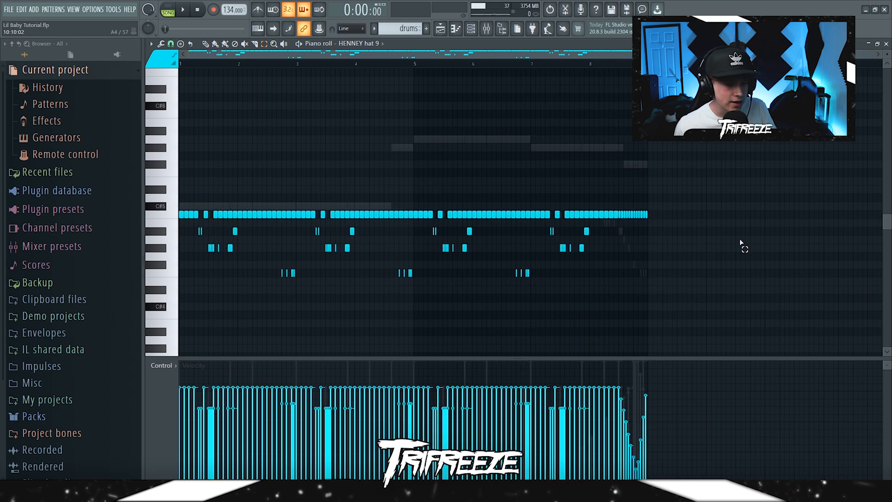
Step: Play the closing roll of the HENNEY hat 9 pattern and examine its note properties in the control lane
{"action": "scroll", "coordinate": [267, 68], "scroll_direction": "up", "scroll_amount": 3}
{"action": "key", "text": "space"}
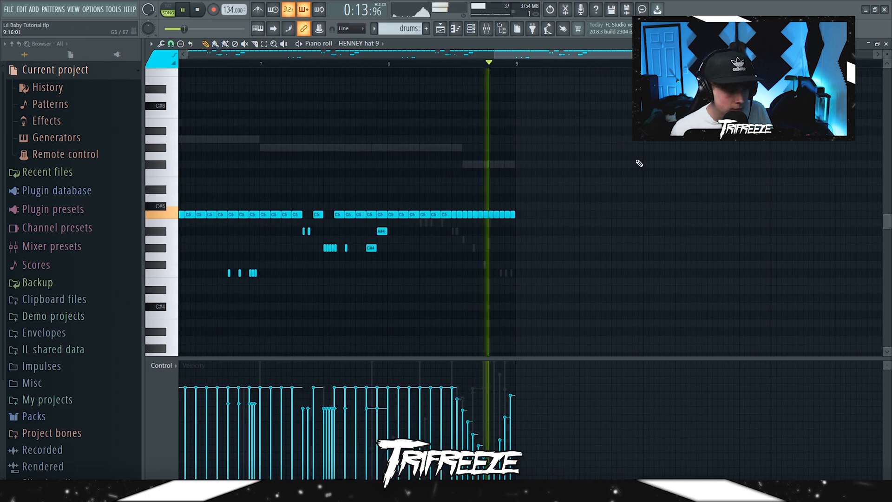
{"action": "scroll", "coordinate": [453, 260], "scroll_direction": "up", "scroll_amount": 2}
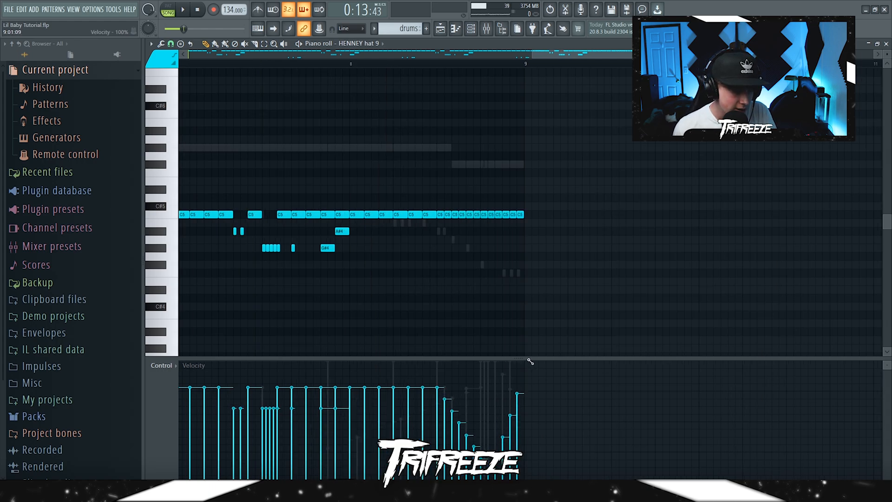
{"action": "left_click", "coordinate": [161, 365]}
{"action": "left_click", "coordinate": [180, 386]}
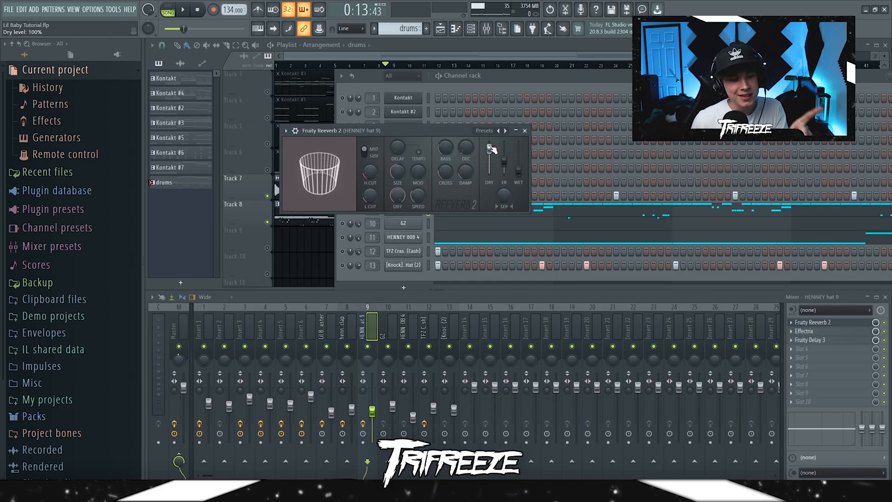
Step: Close the HENNEY hat 9 Fruity Reeverb 2 and audition the Effectrix effect sequence
{"action": "left_click", "coordinate": [525, 131]}
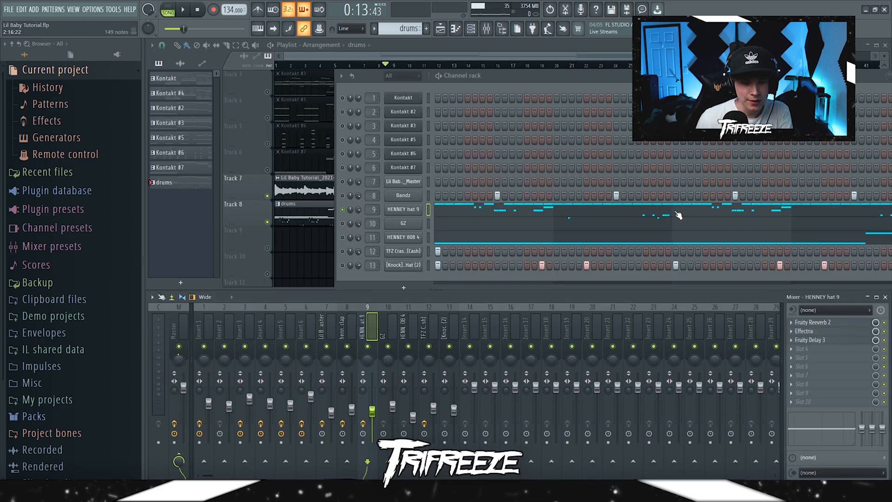
{"action": "left_click", "coordinate": [809, 331]}
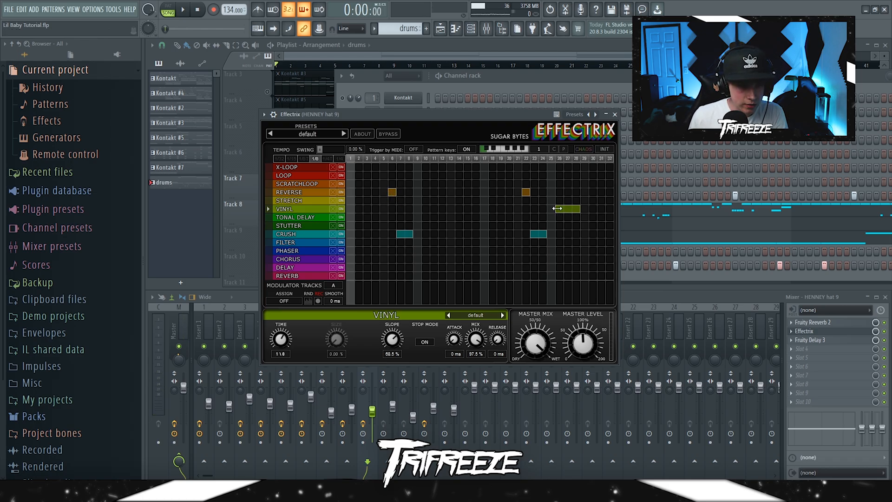
{"action": "left_click", "coordinate": [183, 9]}
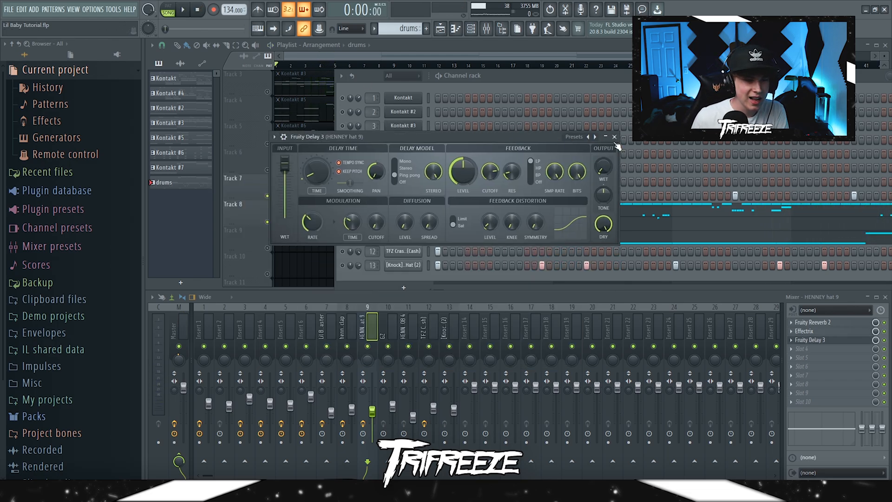
Step: Load the Ping pong preset in Fruity Delay 3 on the HENNEY hat 9 insert and close the effect
{"action": "left_click", "coordinate": [574, 137]}
{"action": "left_click", "coordinate": [590, 189]}
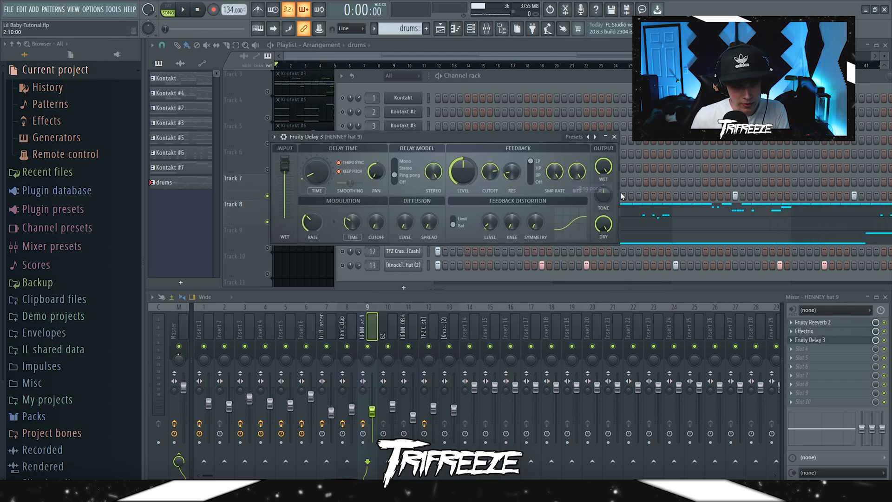
{"action": "left_click", "coordinate": [614, 137]}
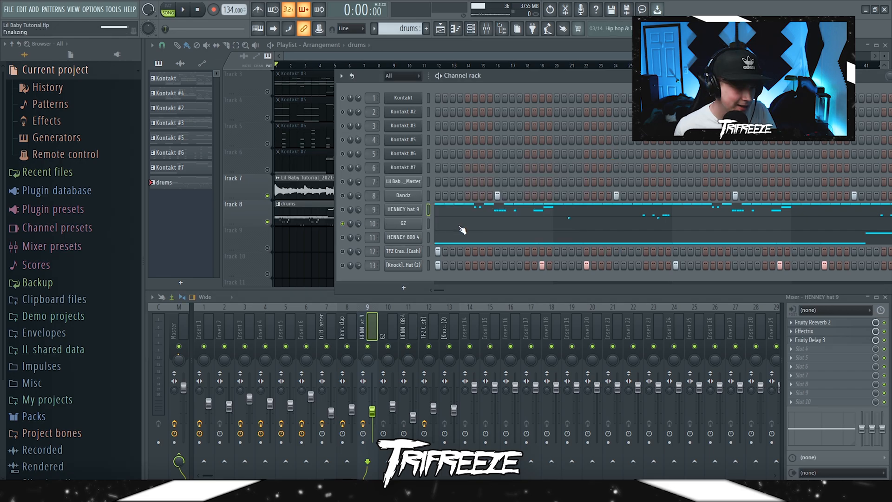
Step: Play the GZ pattern in the piano roll and examine its descending final roll and rising velocities
{"action": "left_click", "coordinate": [462, 228]}
{"action": "key", "text": "Escape"}
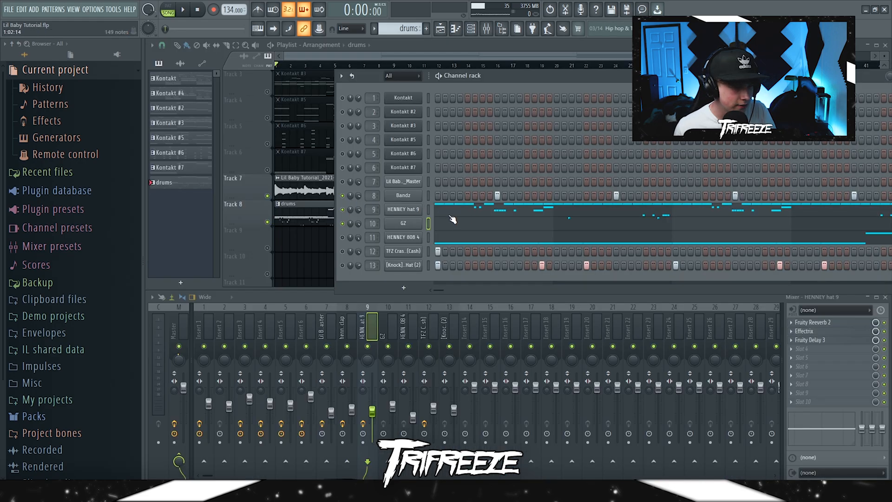
{"action": "left_click", "coordinate": [468, 226]}
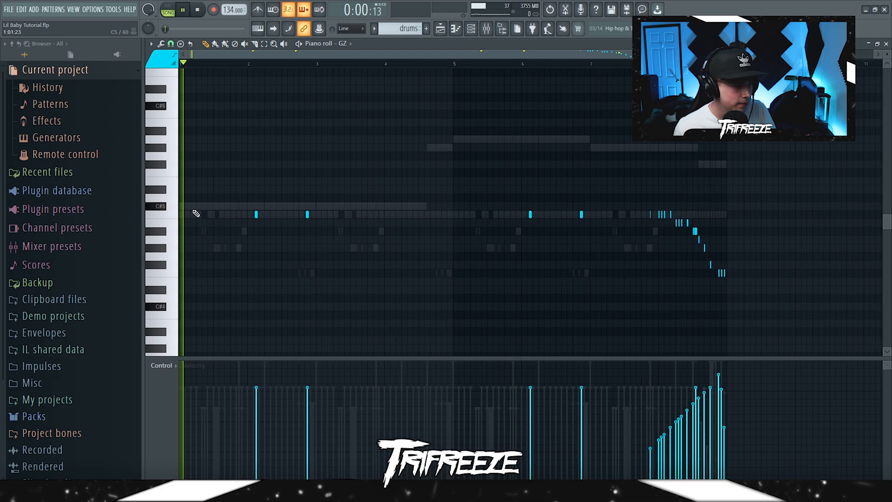
{"action": "key", "text": "space"}
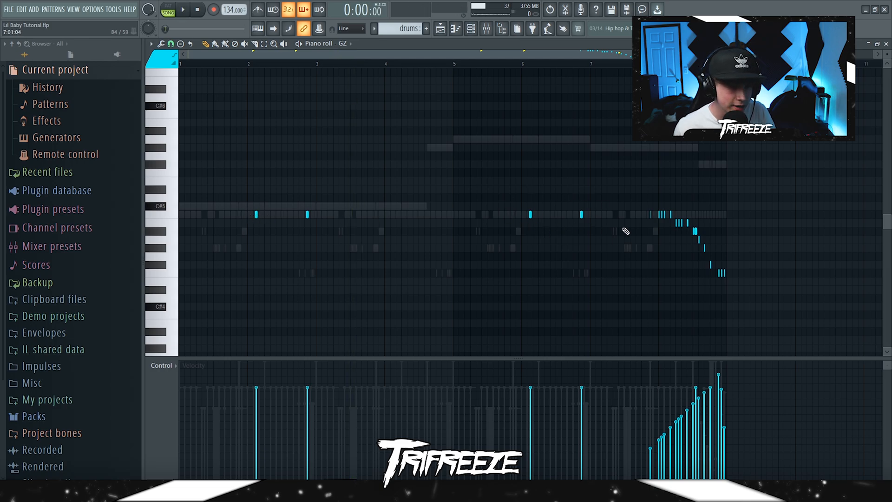
{"action": "scroll", "coordinate": [789, 220], "scroll_direction": "up", "scroll_amount": 2}
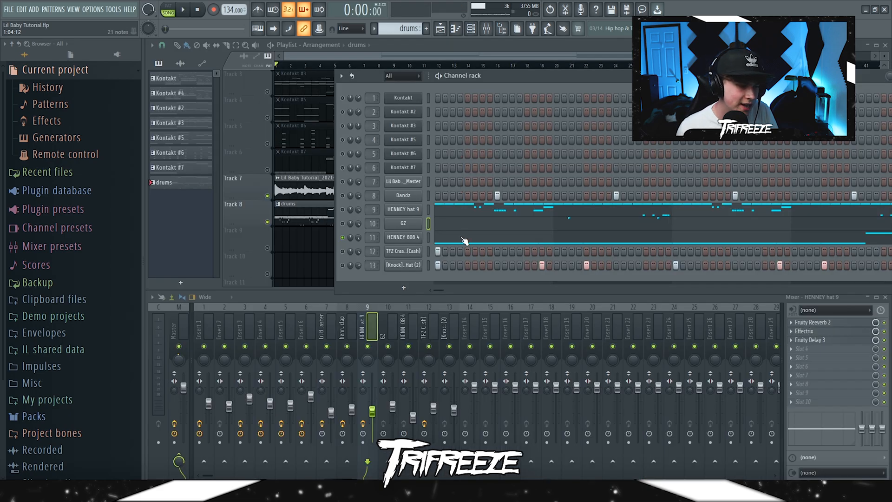
Step: Play the HENNEY 808 4 pattern and examine its bass notes in the piano roll
{"action": "left_click", "coordinate": [465, 240]}
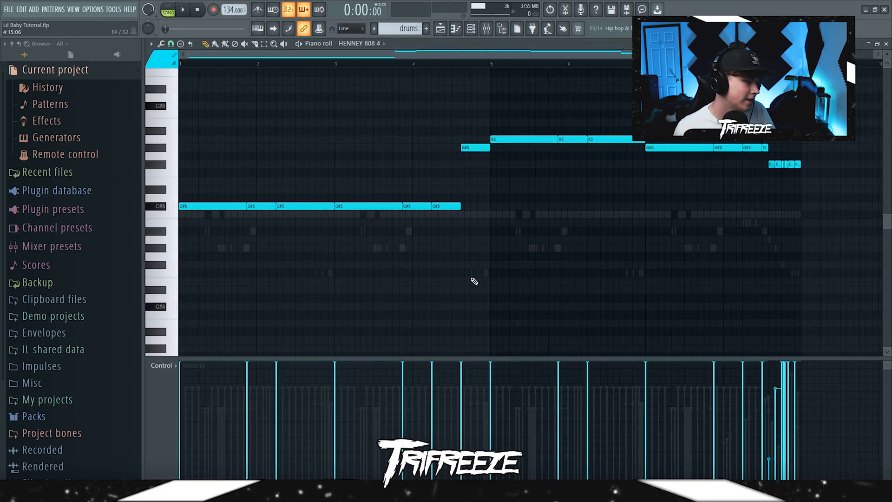
{"action": "left_click", "coordinate": [183, 10]}
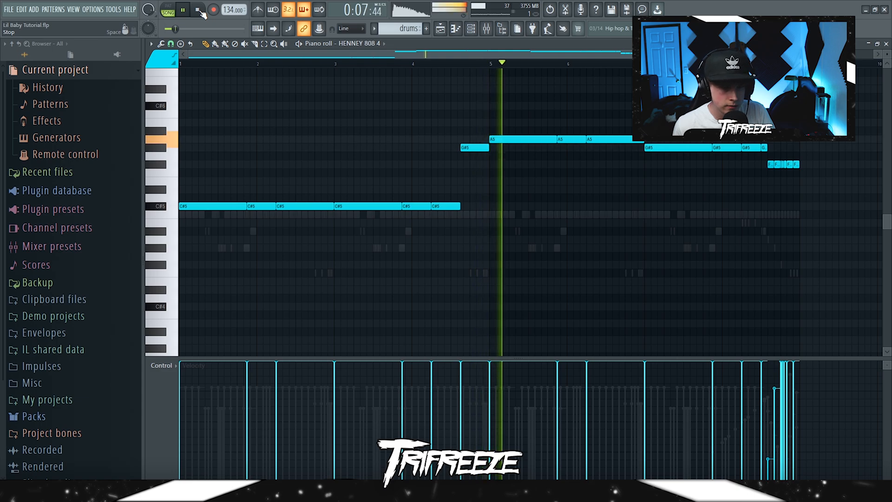
{"action": "scroll", "coordinate": [576, 233], "scroll_direction": "up", "scroll_amount": 3}
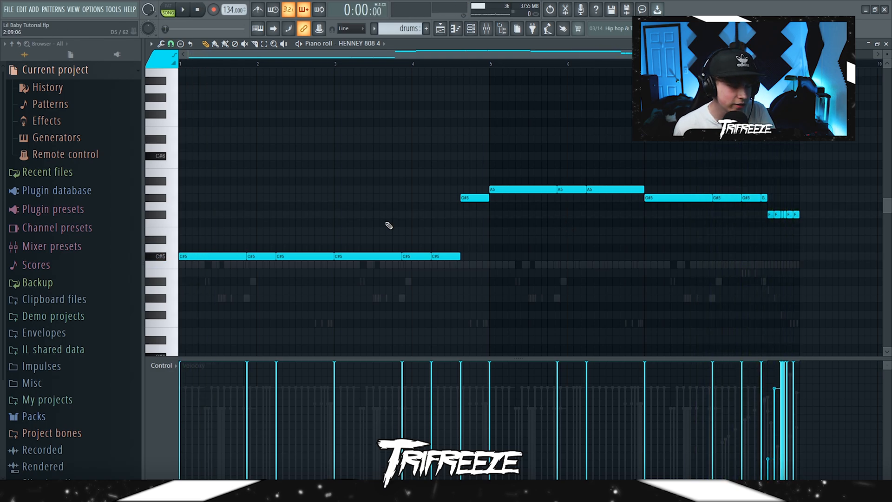
{"action": "key", "text": "F7"}
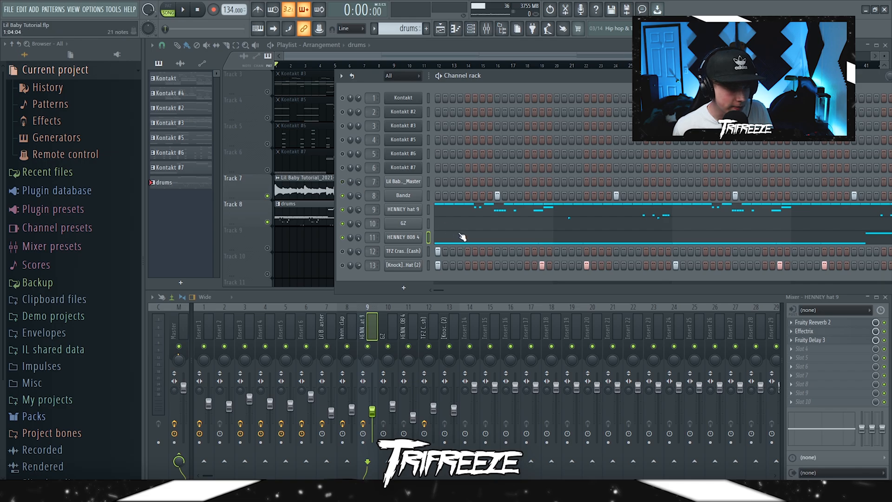
{"action": "left_click", "coordinate": [462, 237]}
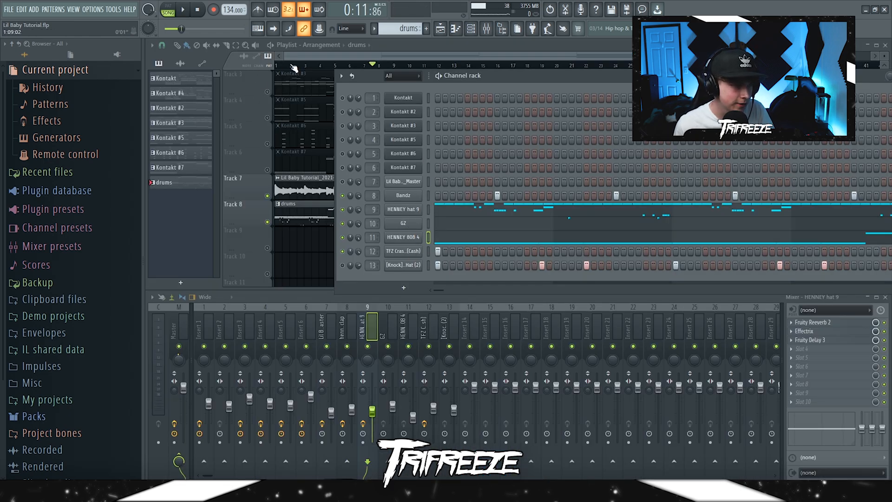
Step: Unmute the [Knock] Open Hat (2) channel and play its pattern in the piano roll
{"action": "left_click", "coordinate": [343, 266]}
{"action": "left_click", "coordinate": [329, 336]}
{"action": "key", "text": "space"}
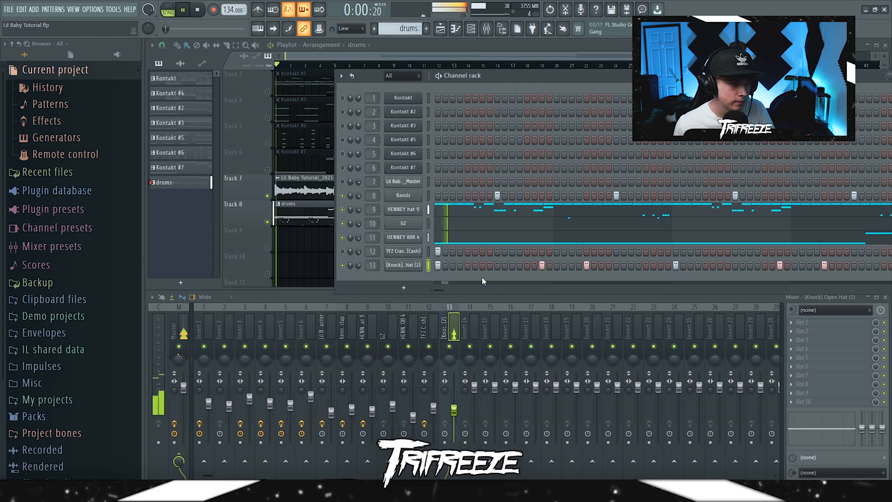
{"action": "right_click", "coordinate": [423, 270]}
{"action": "left_click", "coordinate": [432, 263]}
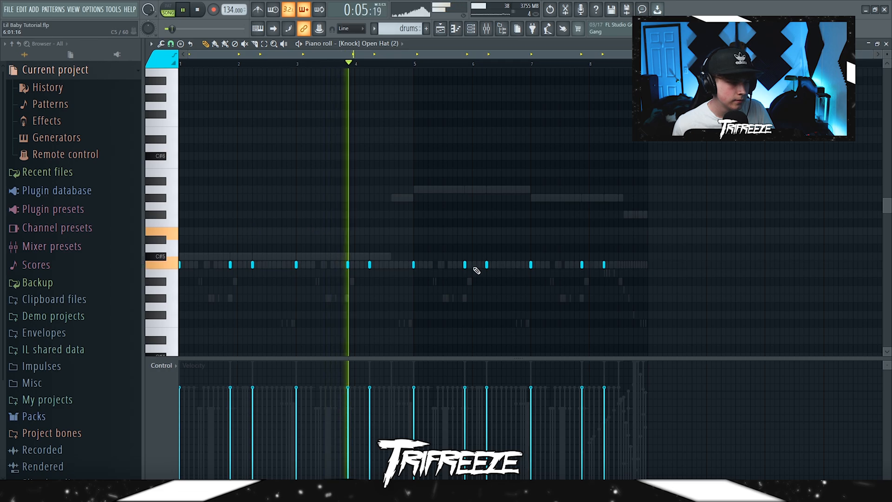